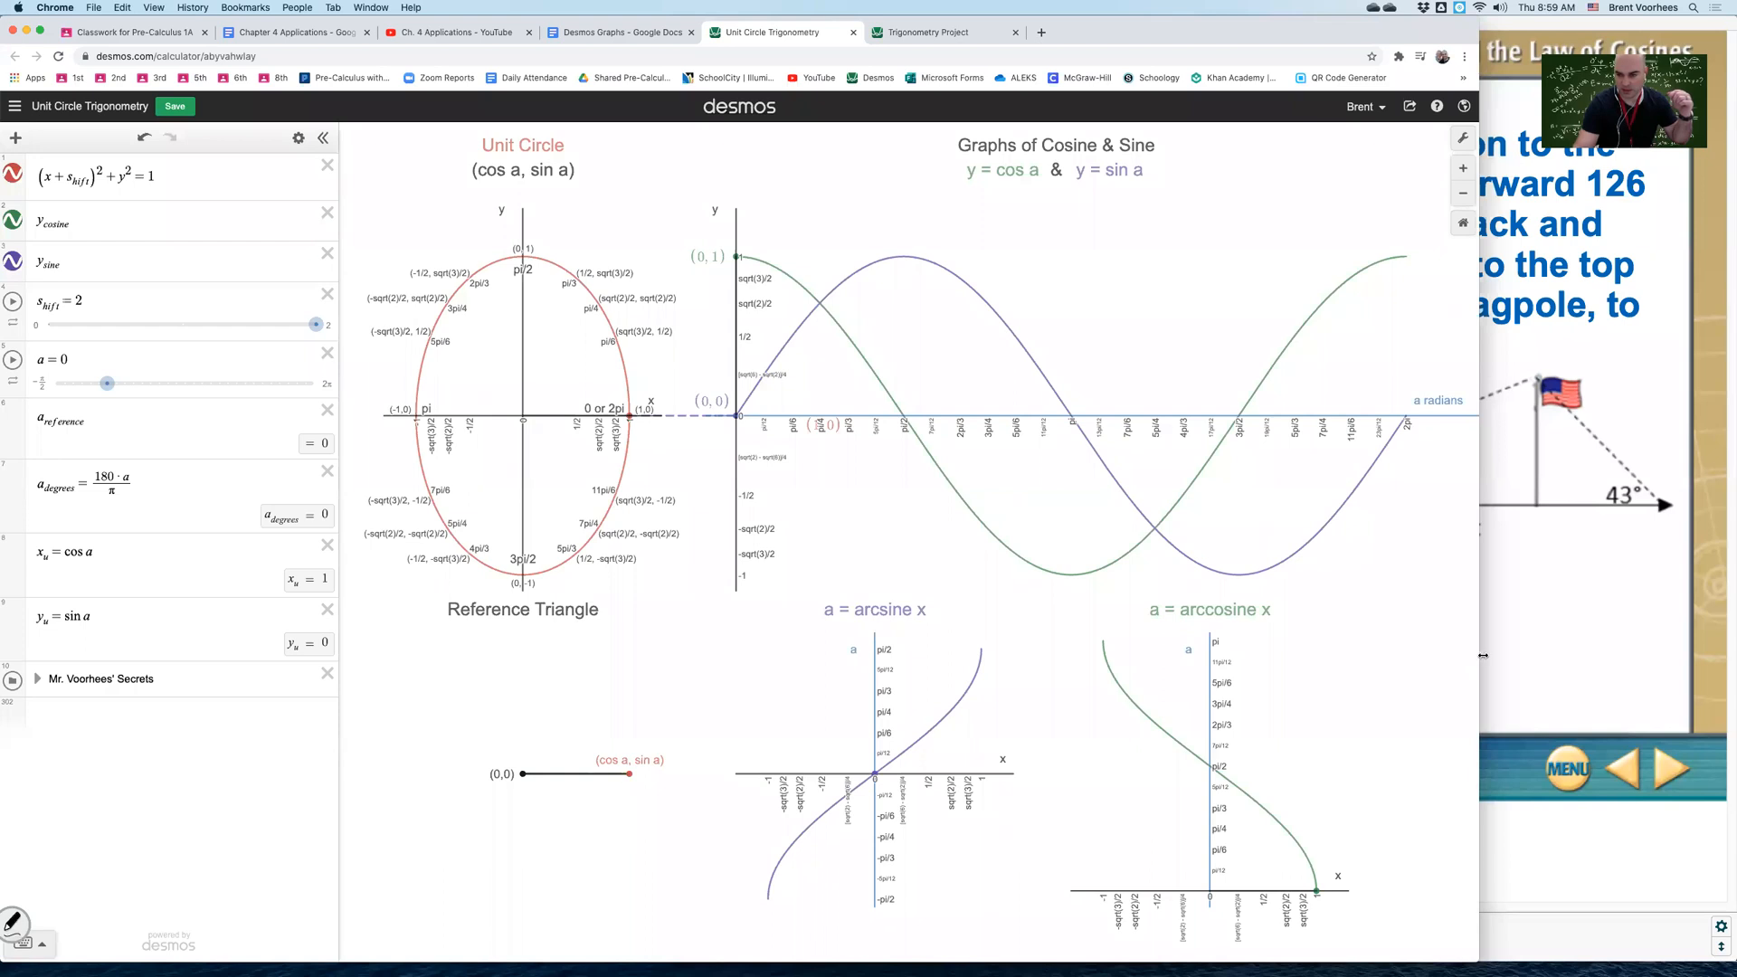
- Widen the browser window and show the first expressions of the Trigonometry Project graph
left_click_drag(1557, 655, 1557, 655)
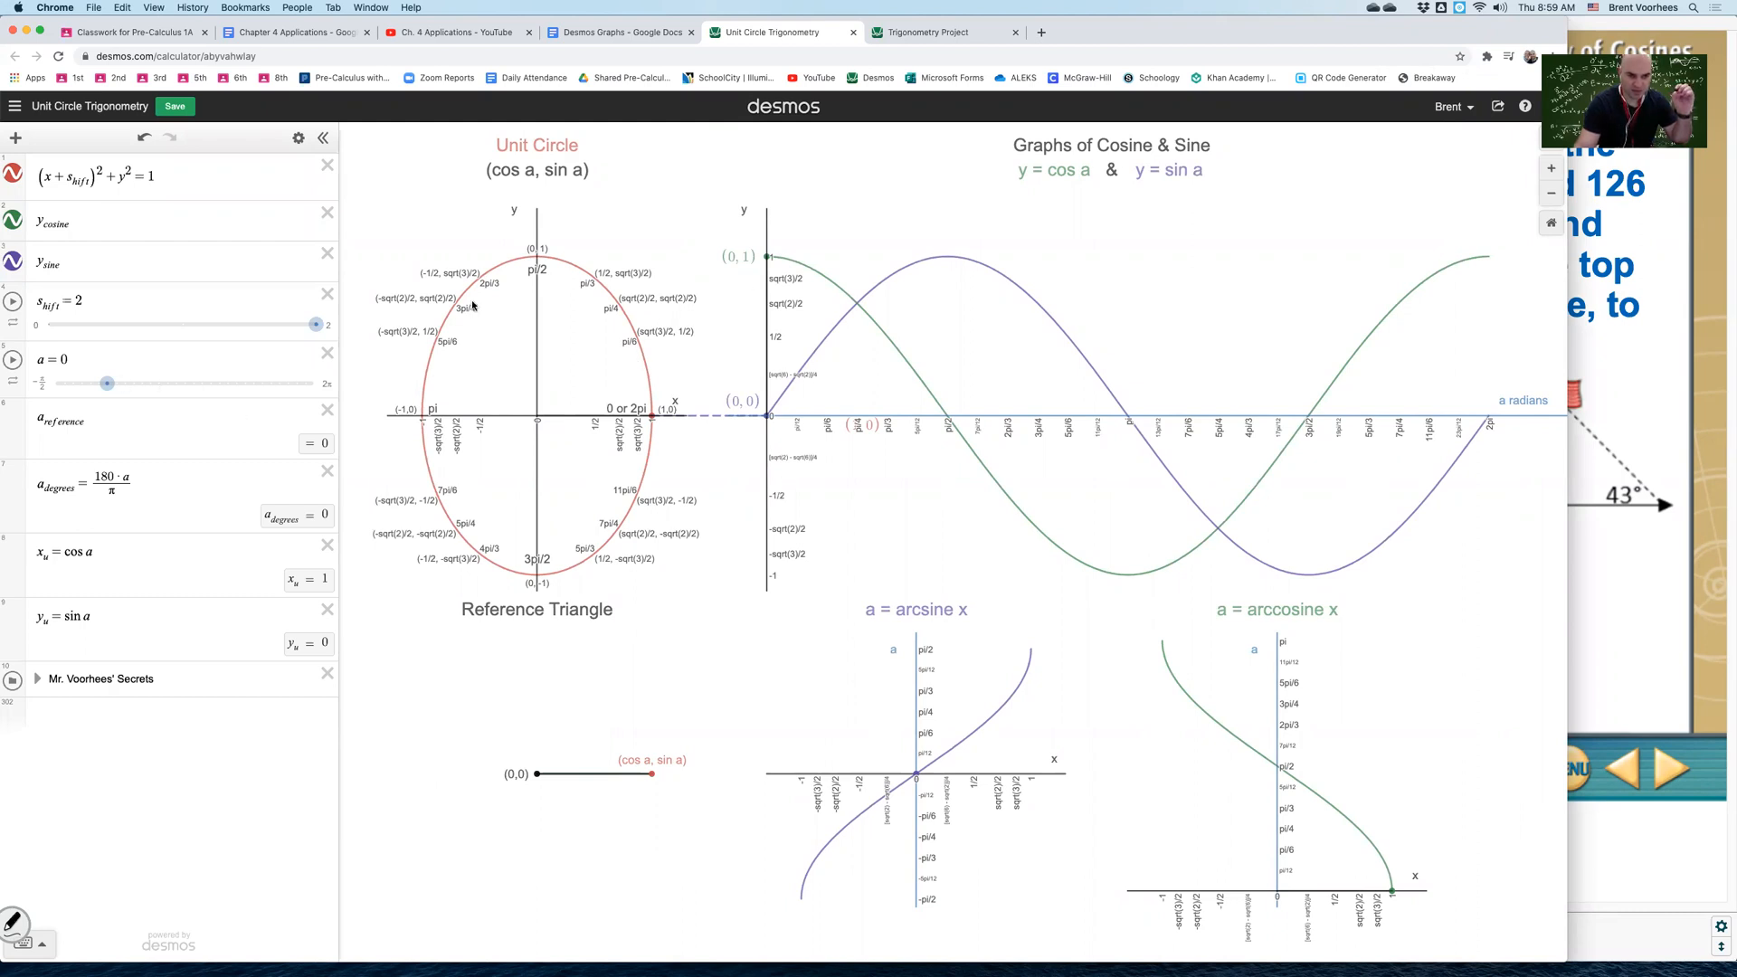
left_click(914, 32)
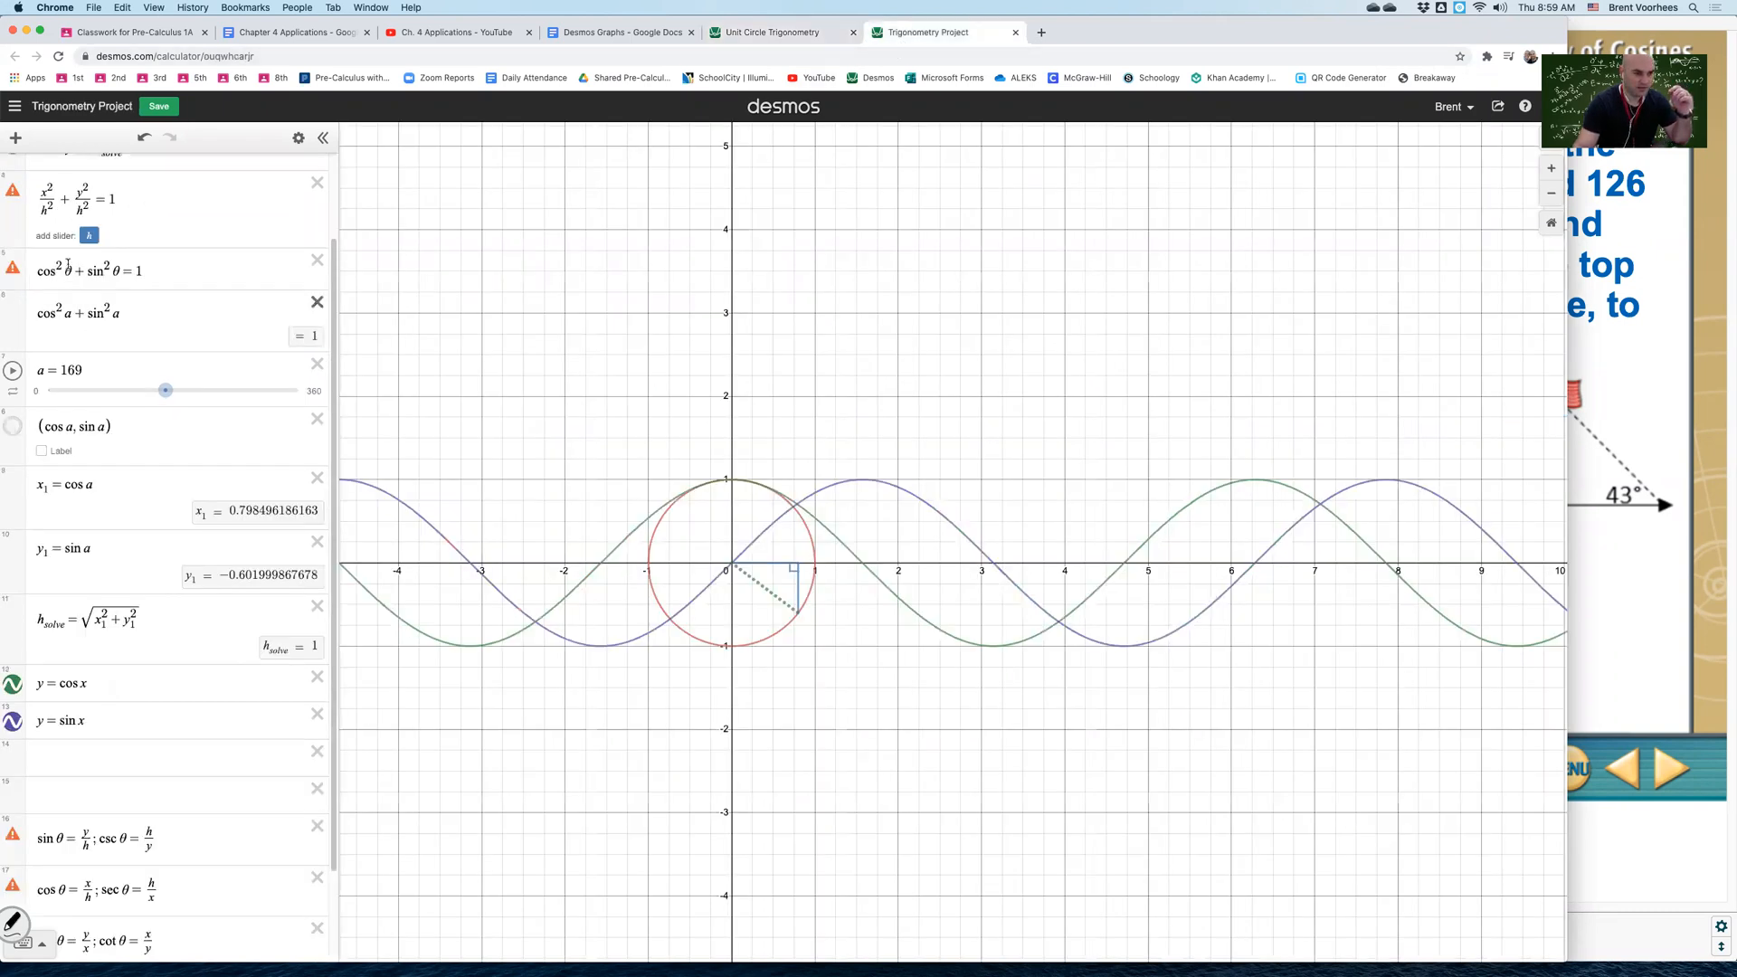
scroll(68, 266, "up", 1)
scroll(79, 262, "up", 3)
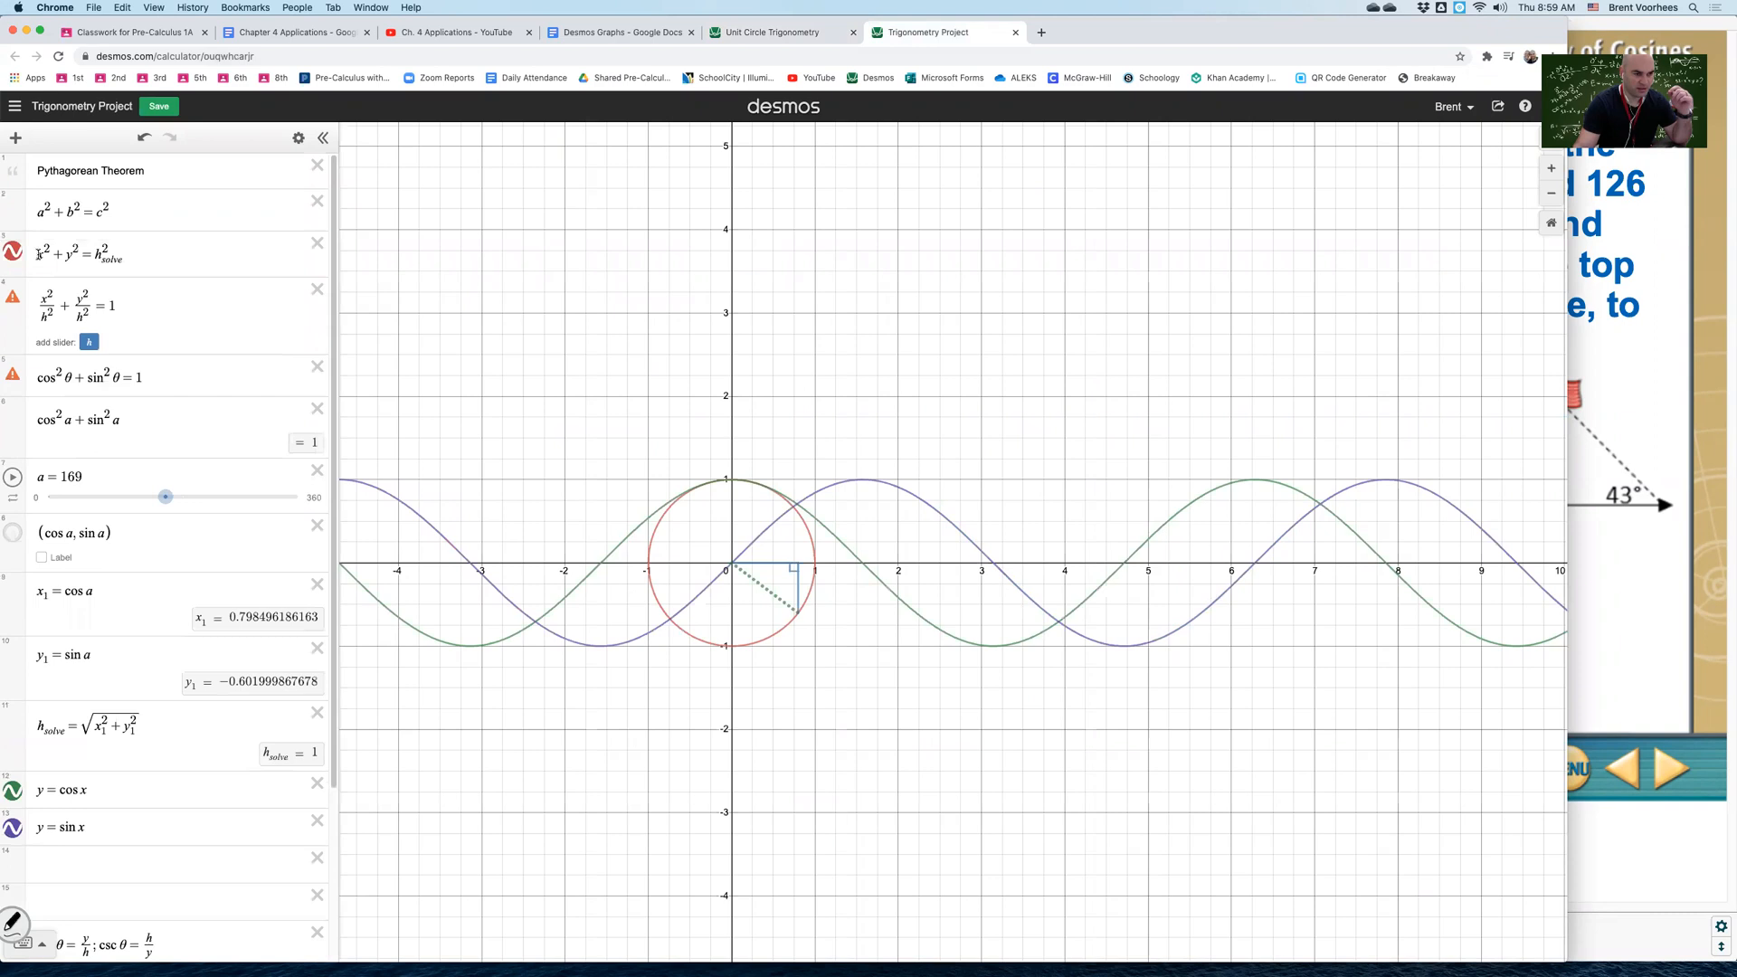
- Replace the h_solve squared term in the circle equation so it reads x^2 + y^2 = 1^2
left_click(136, 257)
left_click(116, 265)
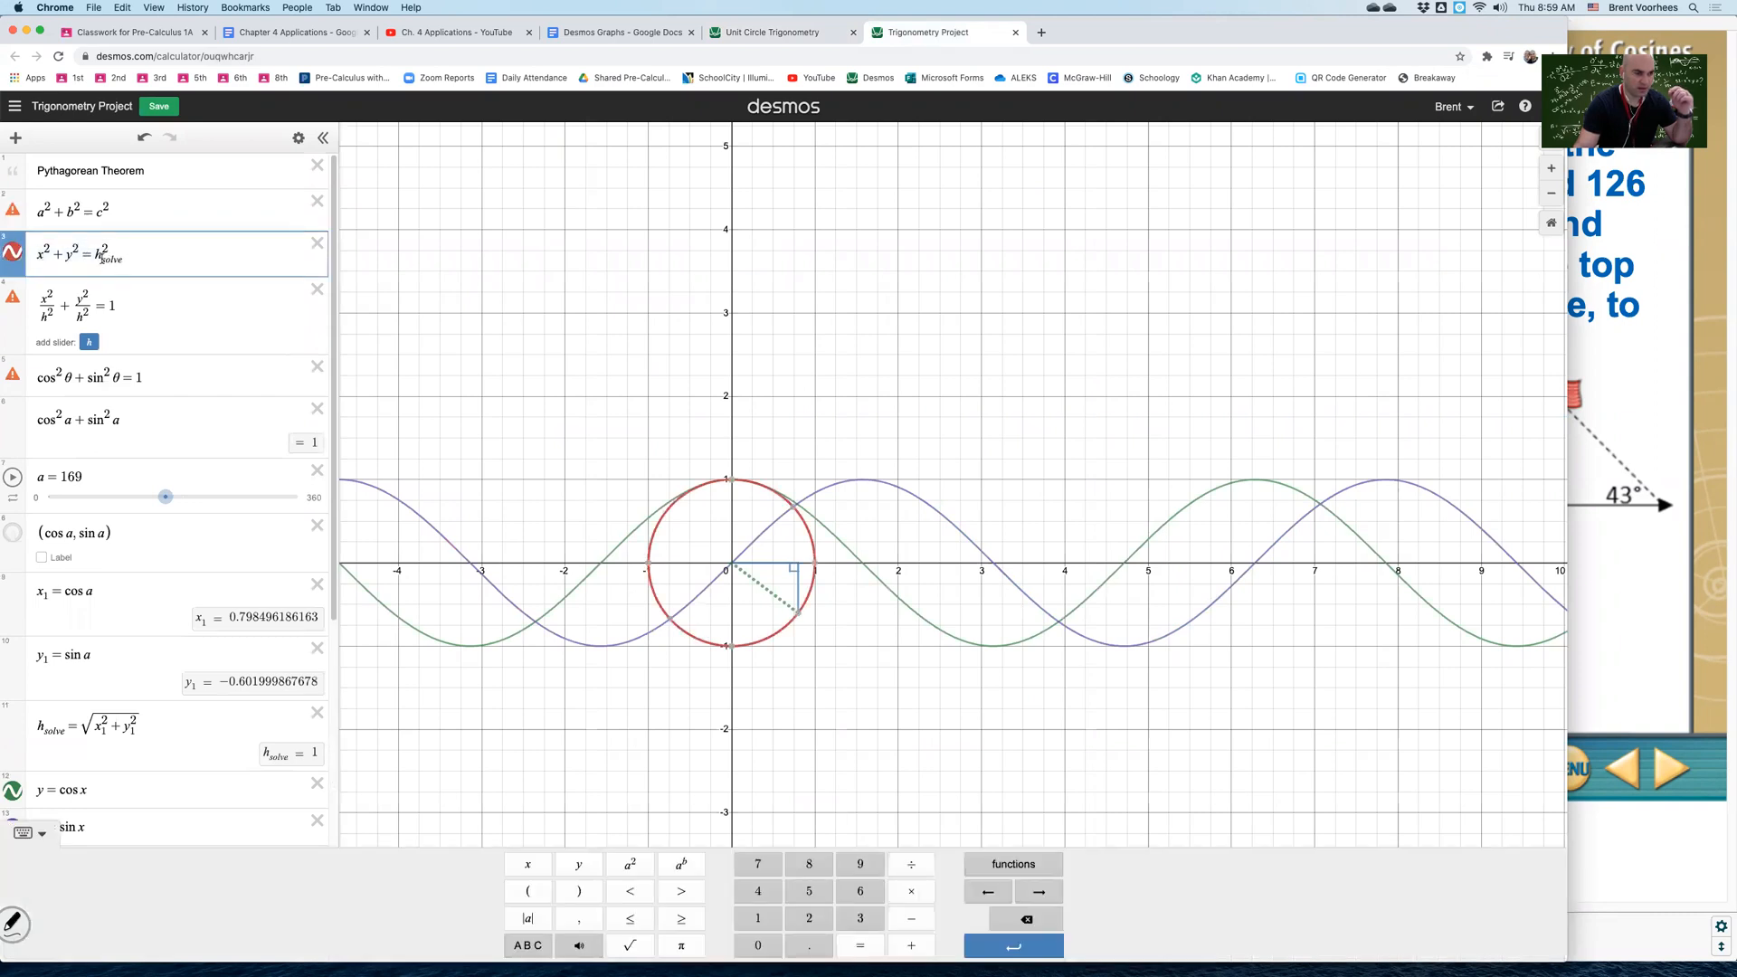
left_click_drag(100, 256, 95, 255)
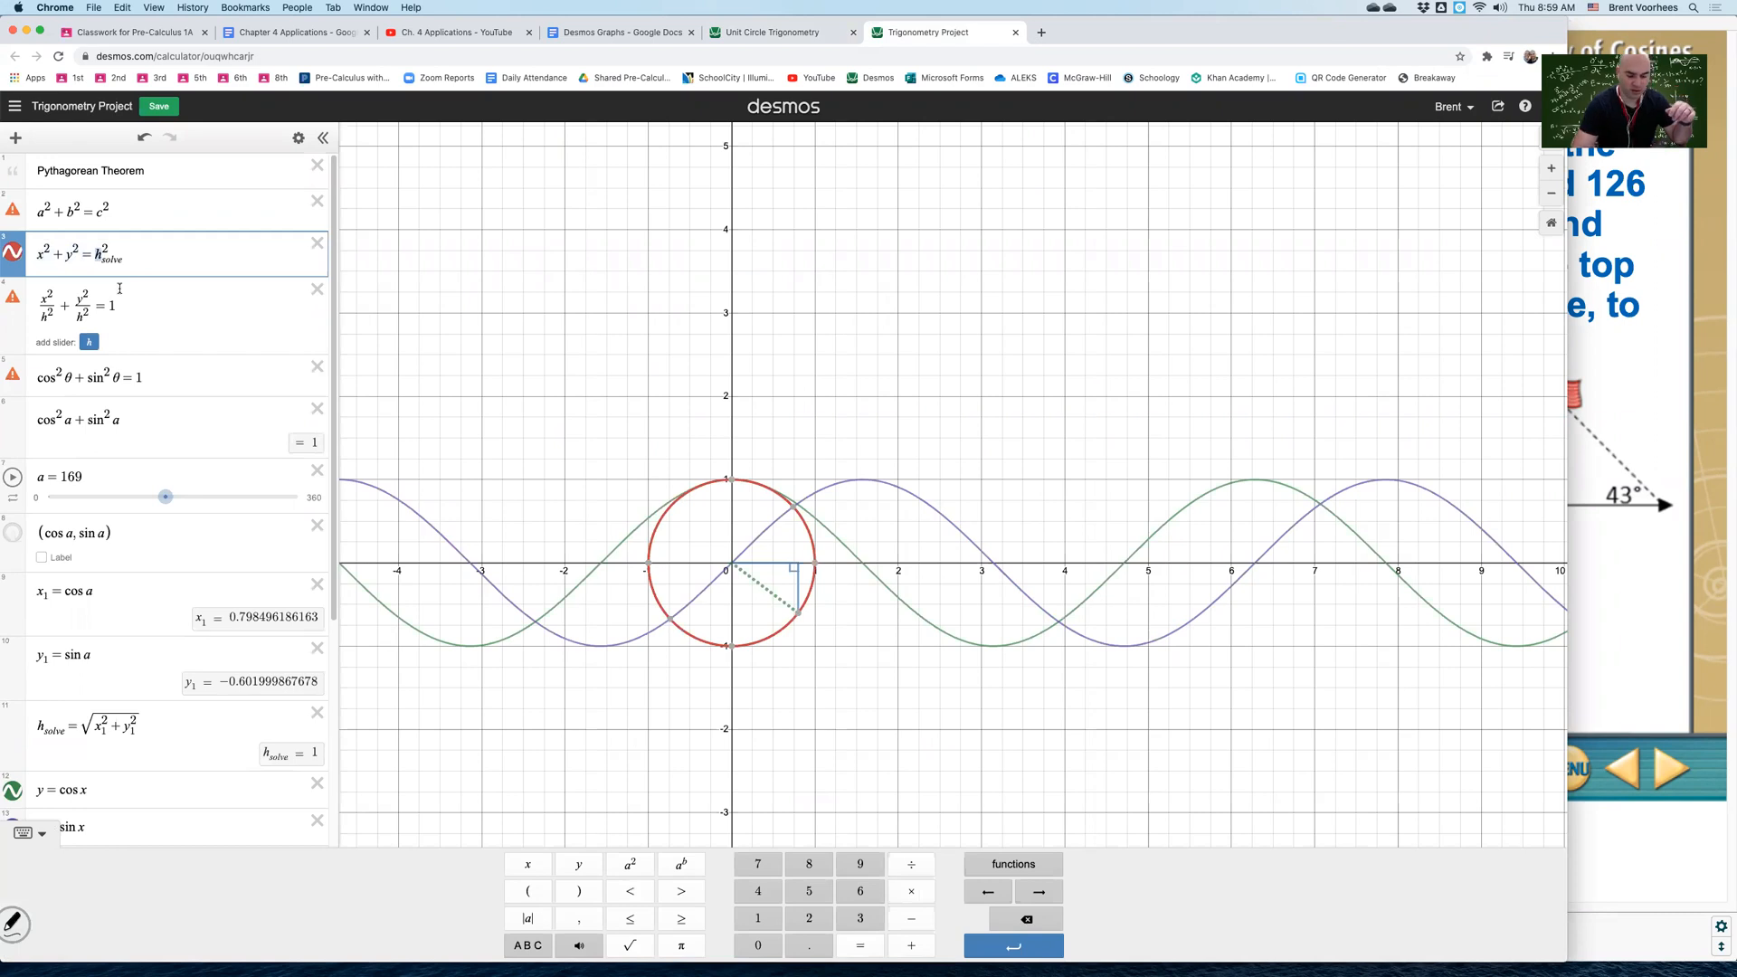
key("BackSpace")
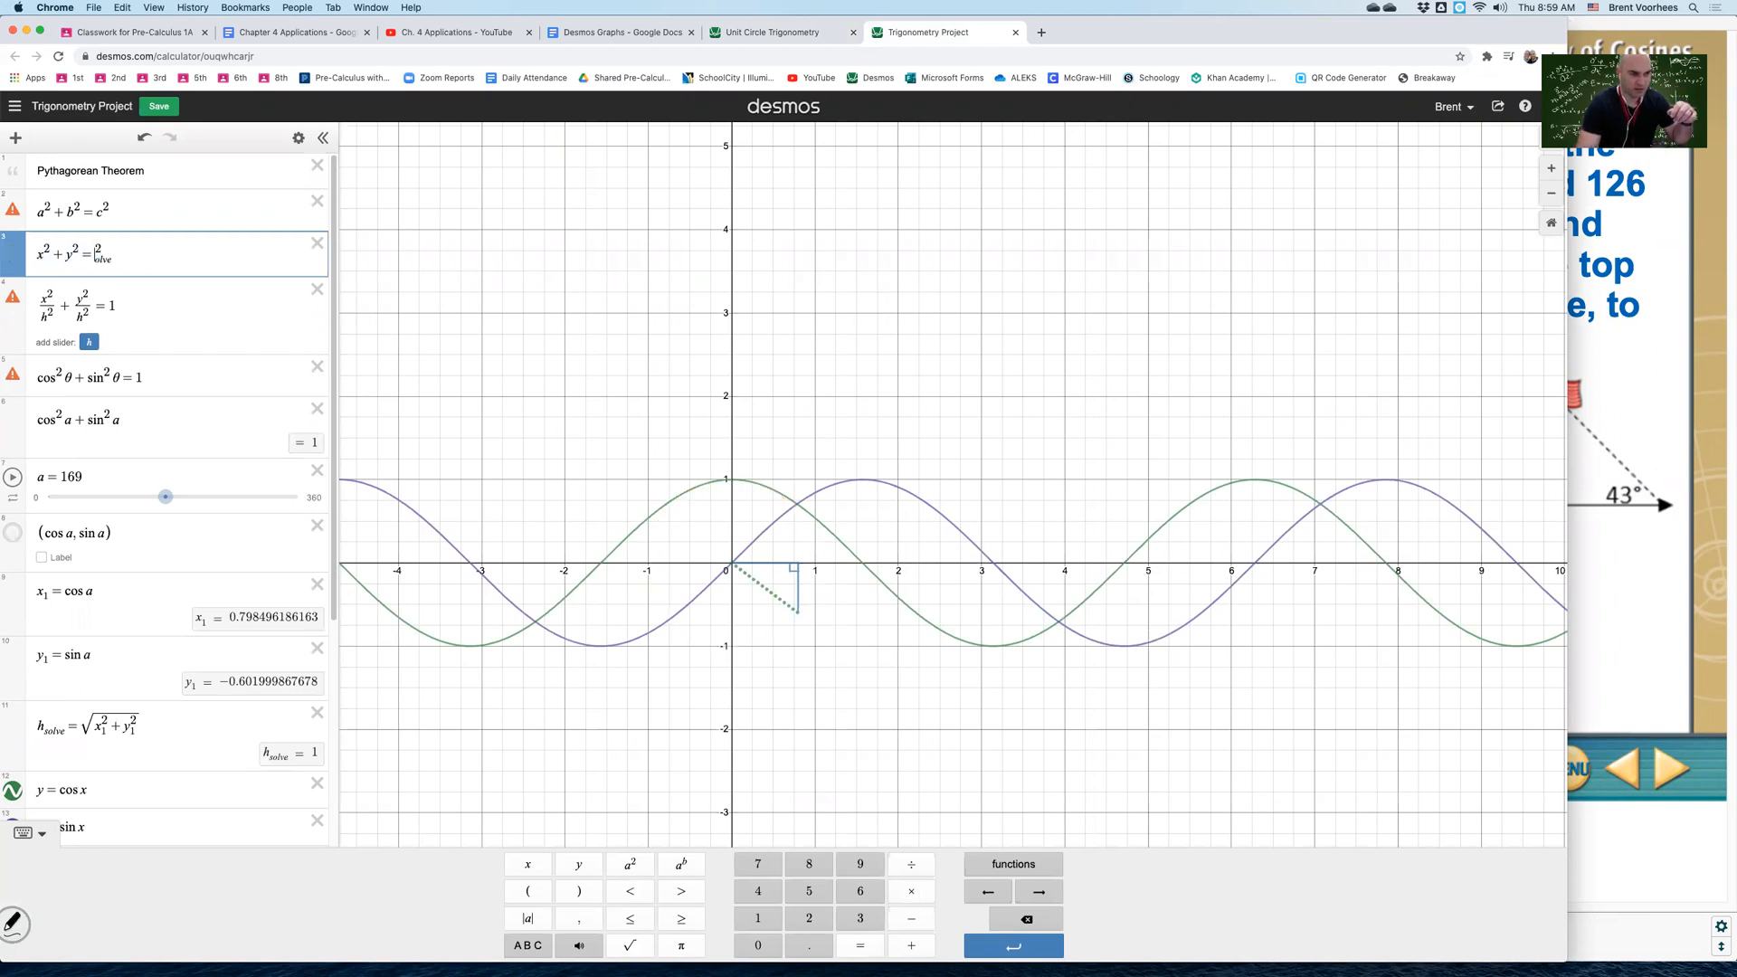
key("Delete")
type("1^2")
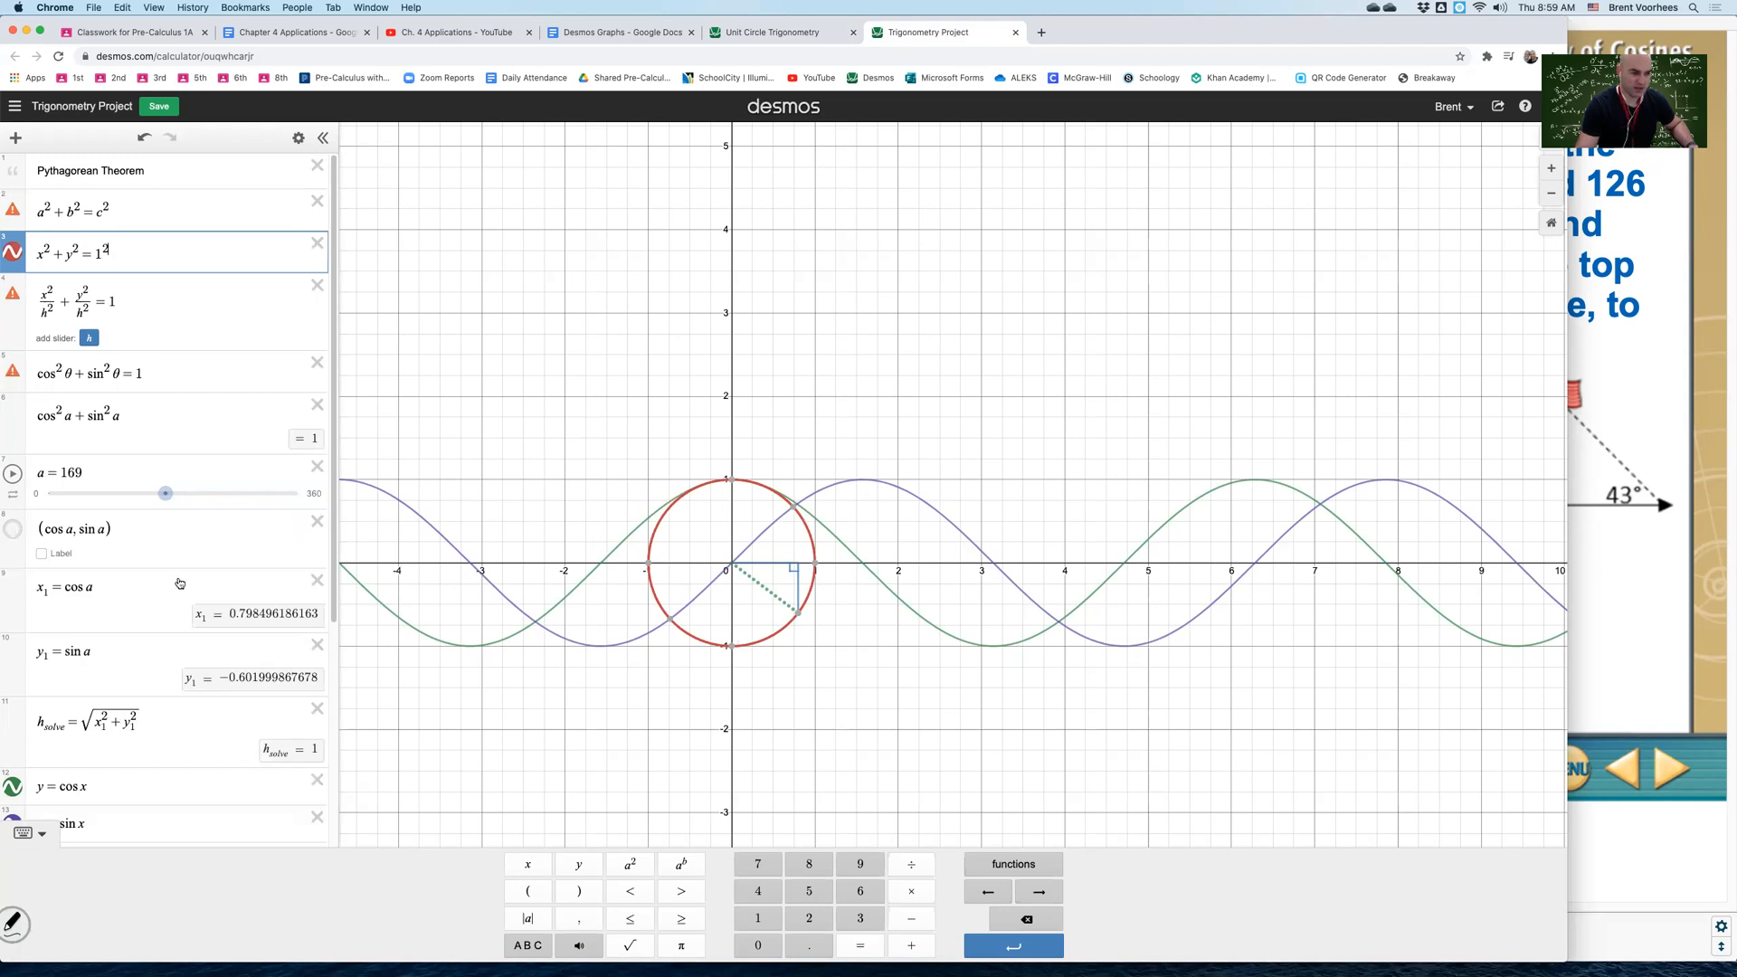
- Move the expressions y = cos x and y = sin x directly below the circle equation, in that order
scroll(131, 567, "down", 1)
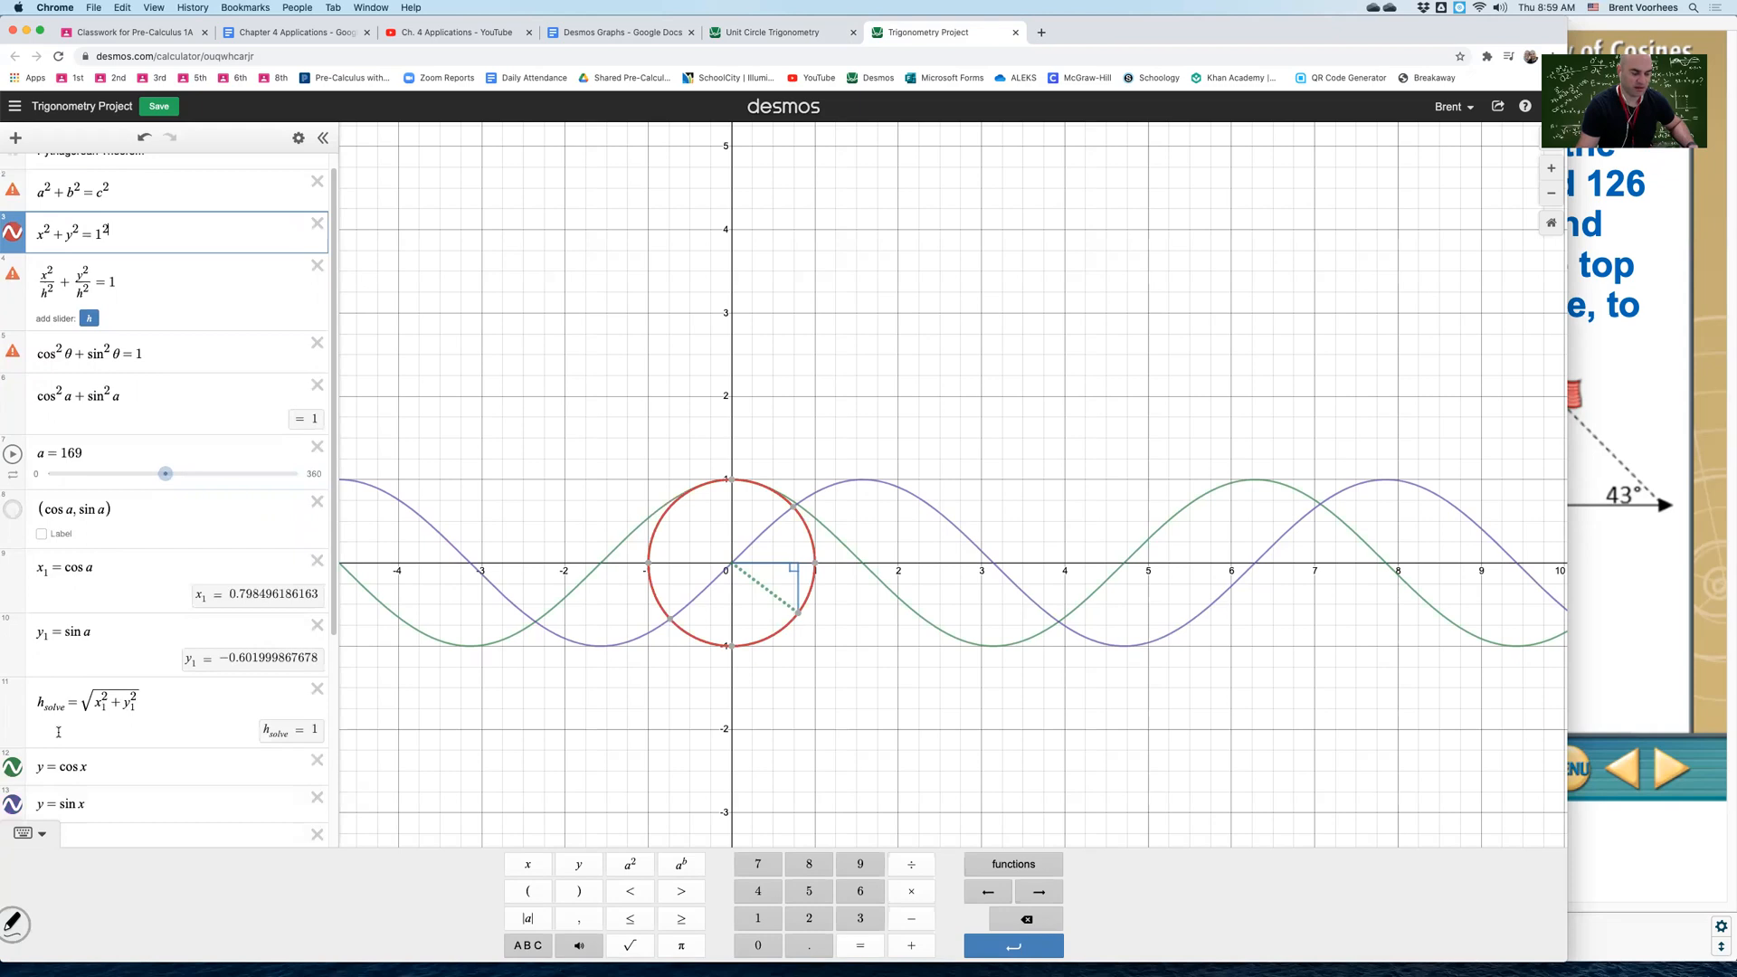
scroll(58, 732, "down", 3)
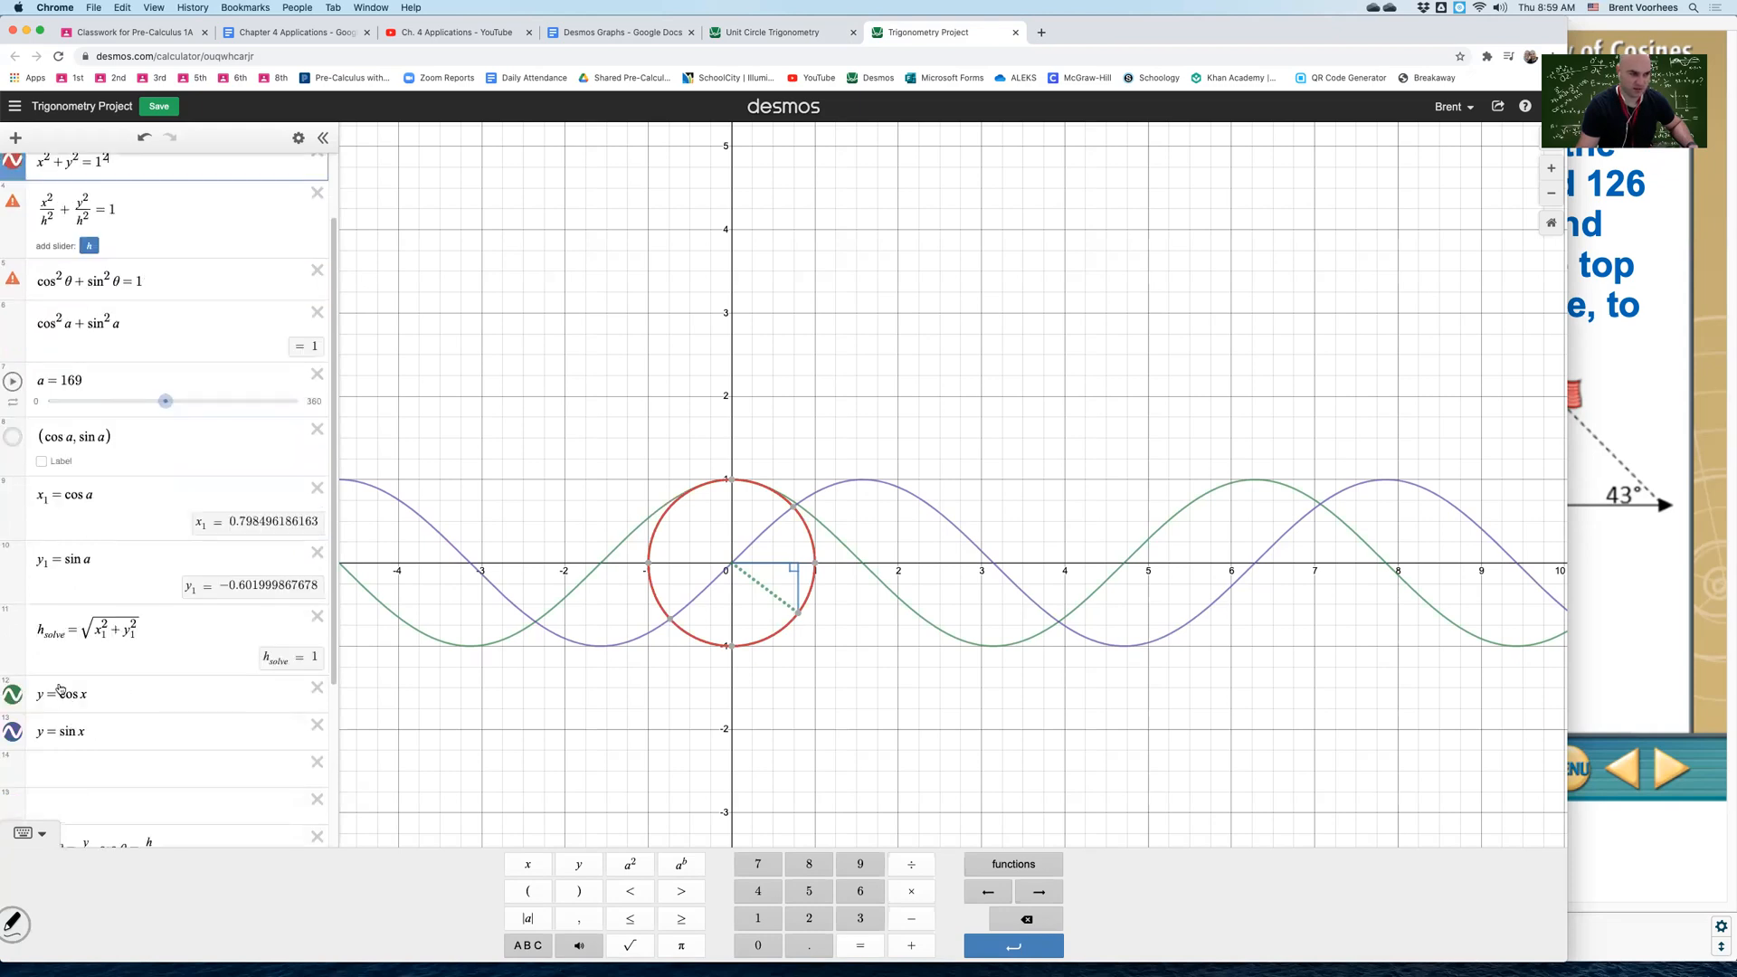
left_click_drag(12, 695, 28, 193)
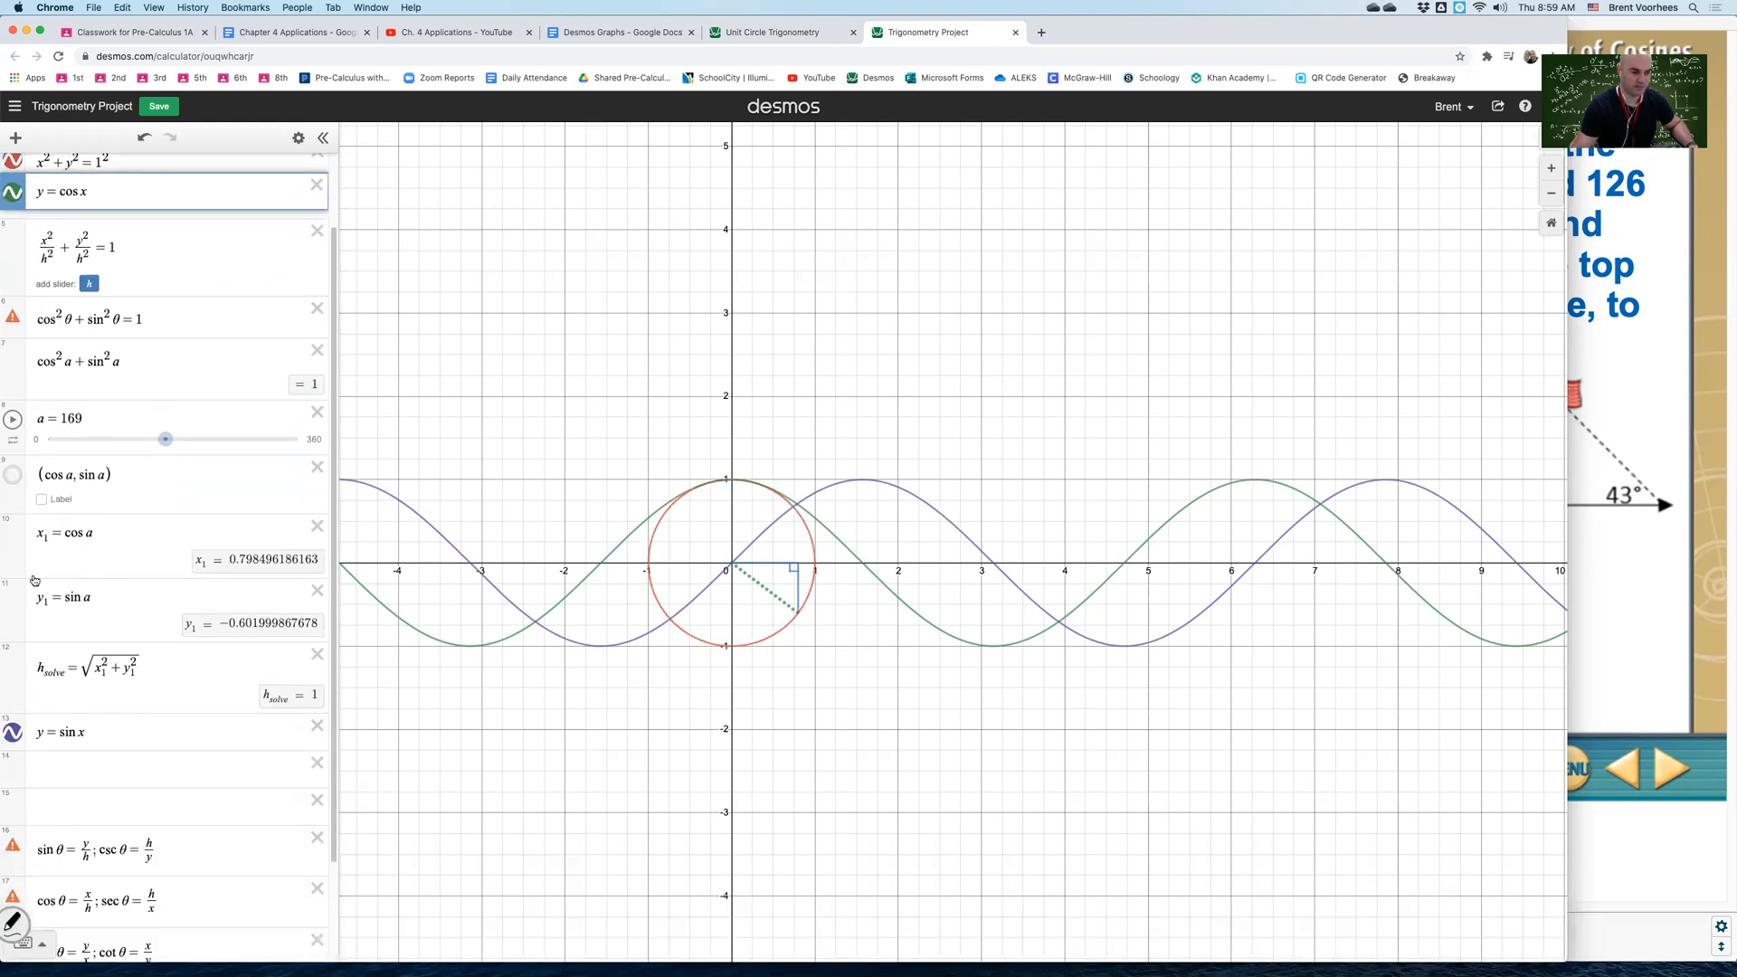
left_click_drag(13, 766, 14, 297)
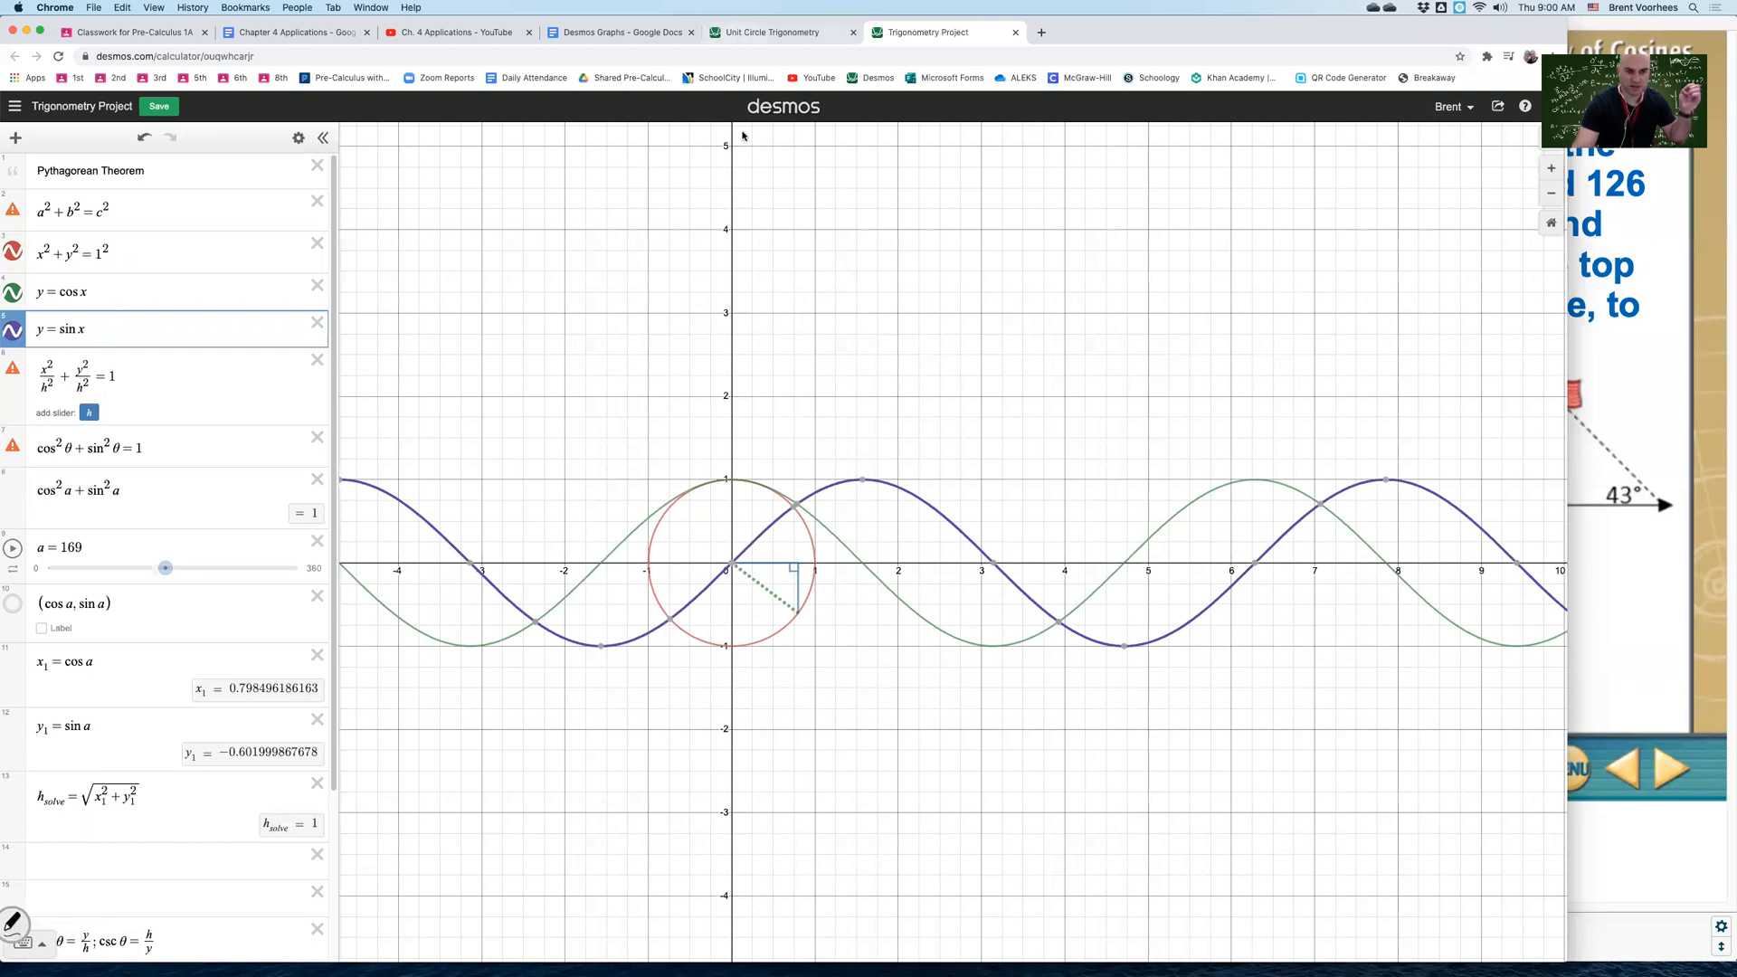
- In the Unit Circle Trigonometry graph, slide angle a to π and then to π/4
left_click(734, 34)
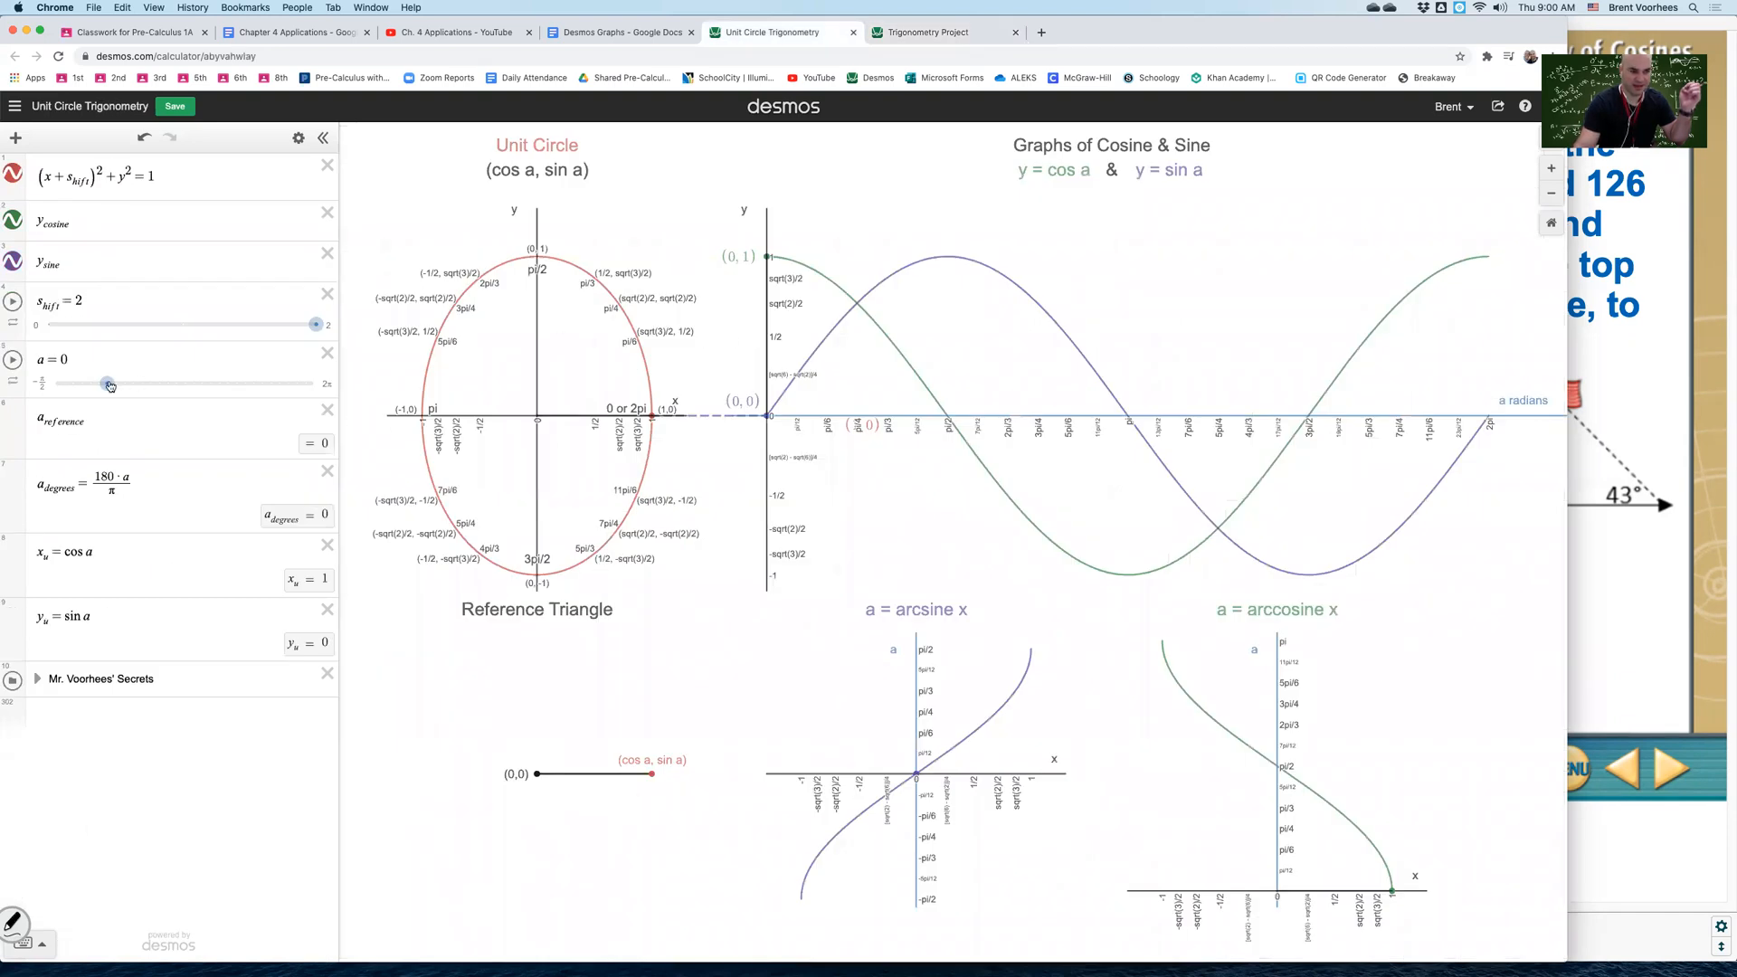
left_click_drag(106, 383, 211, 388)
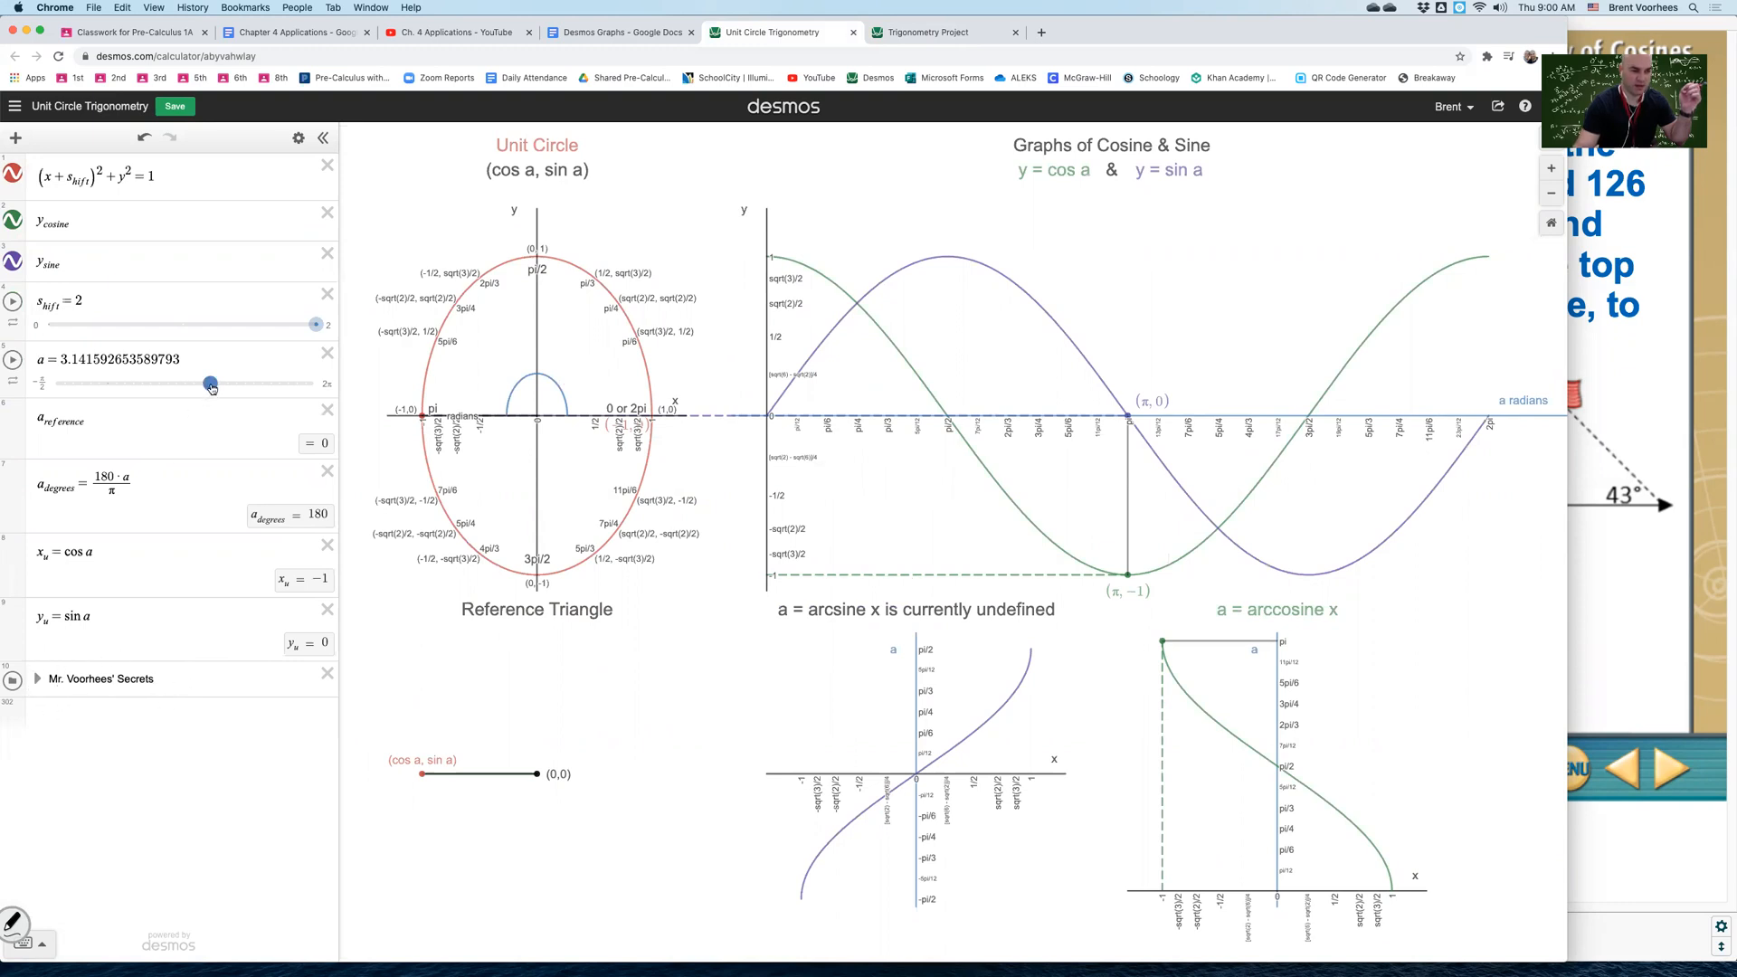
left_click_drag(195, 392, 133, 384)
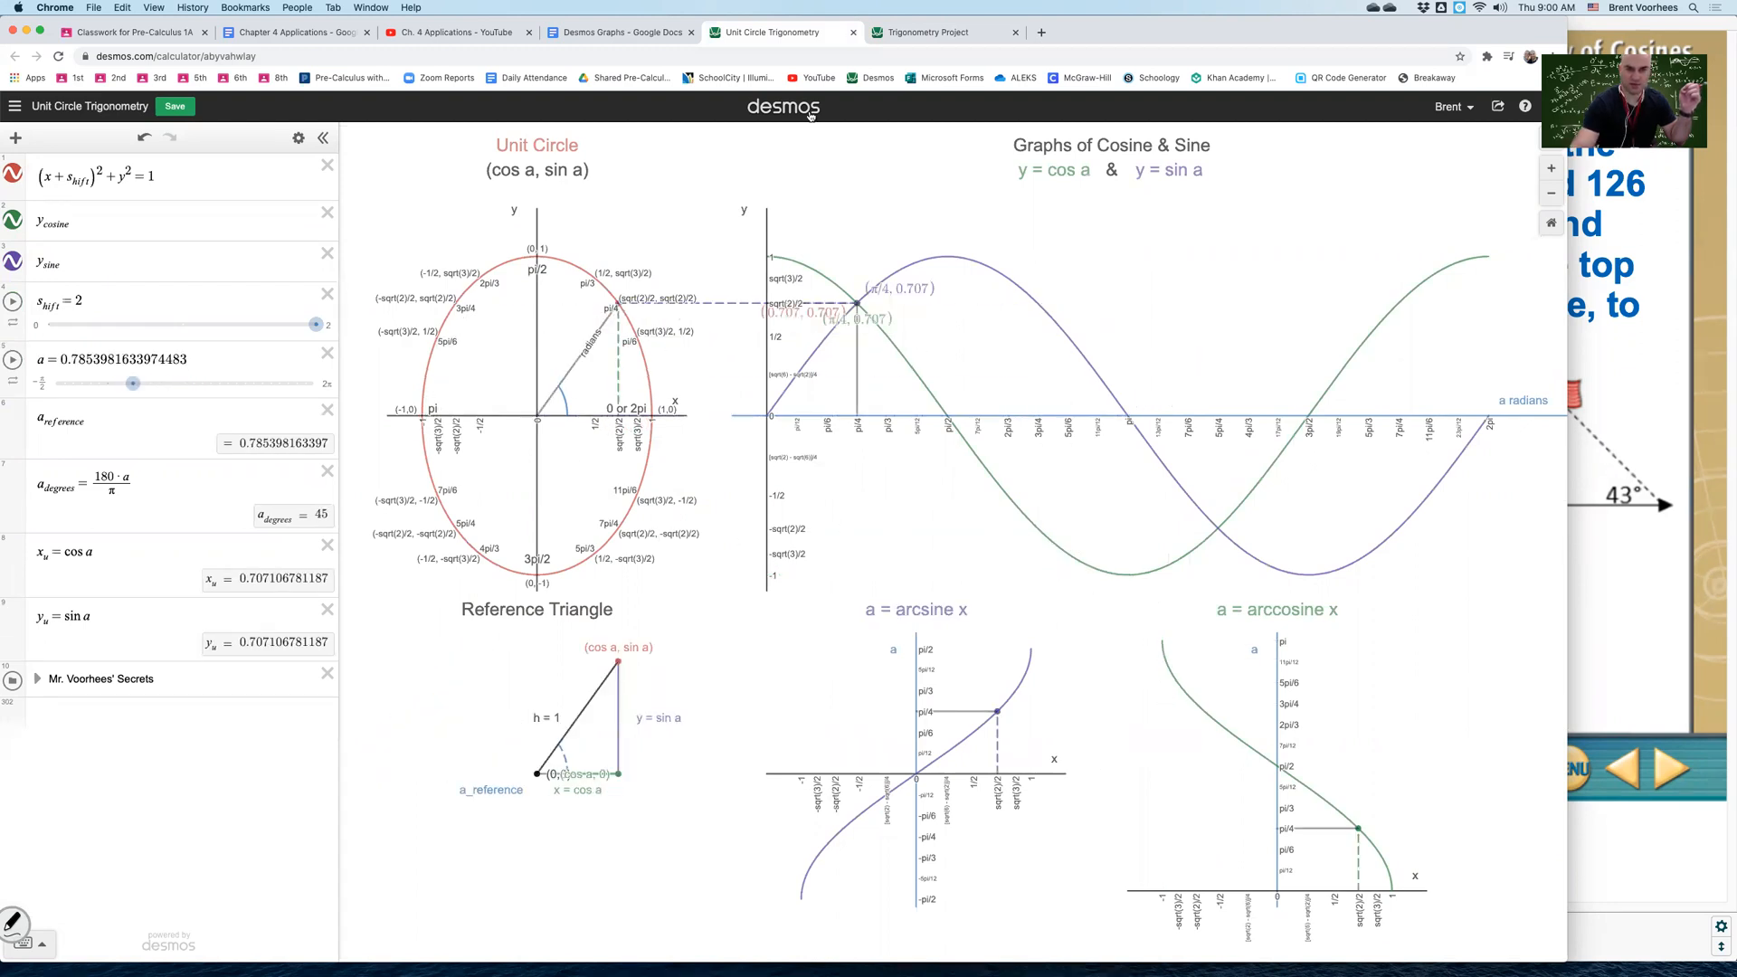
- Return to the Trigonometry Project graph and add the line y = 4 as a new expression below y = sin x
left_click(927, 32)
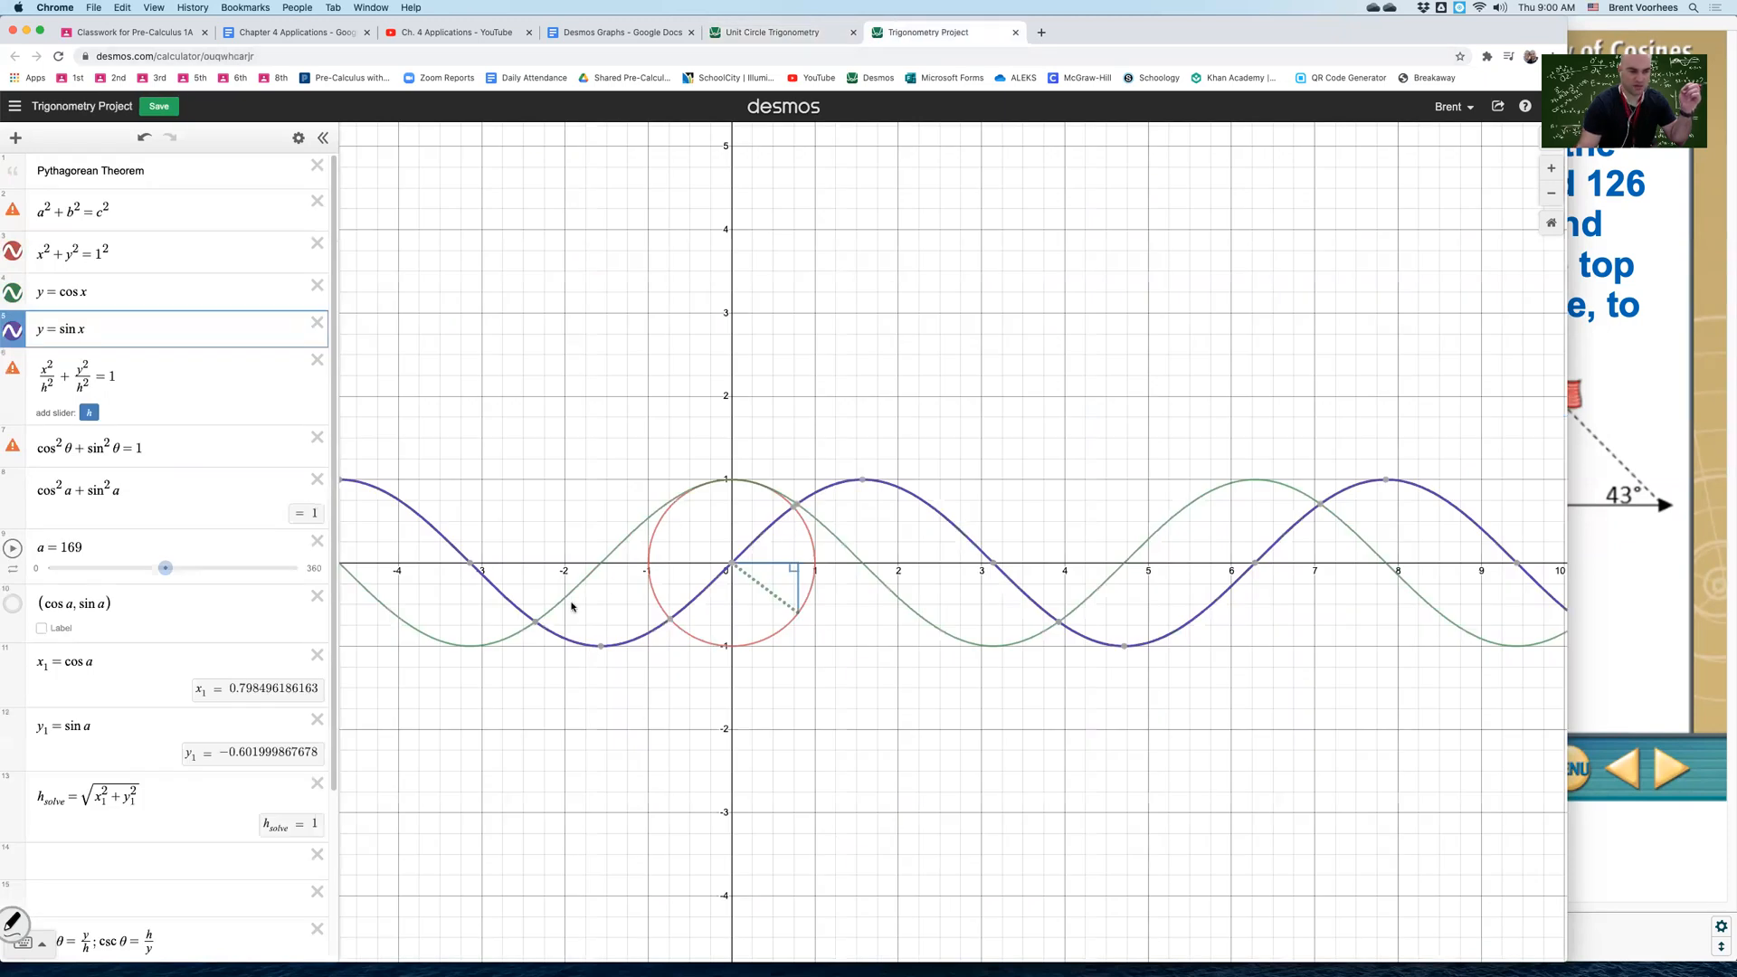
left_click(133, 346)
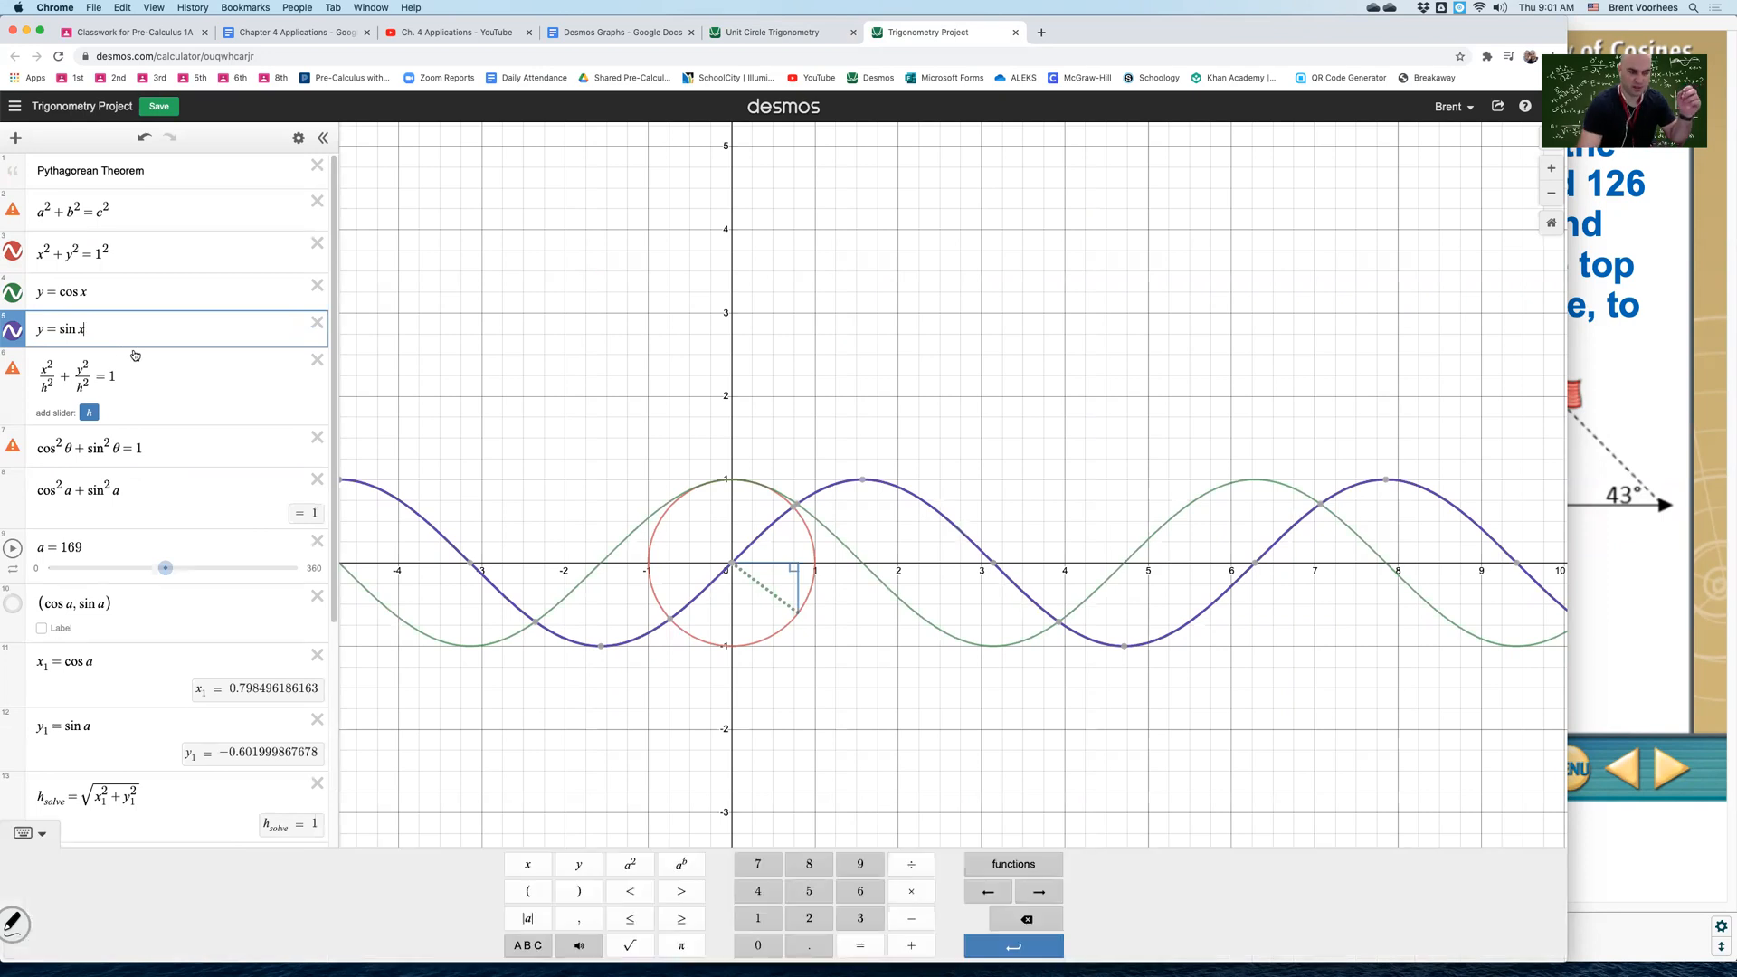
key("Return")
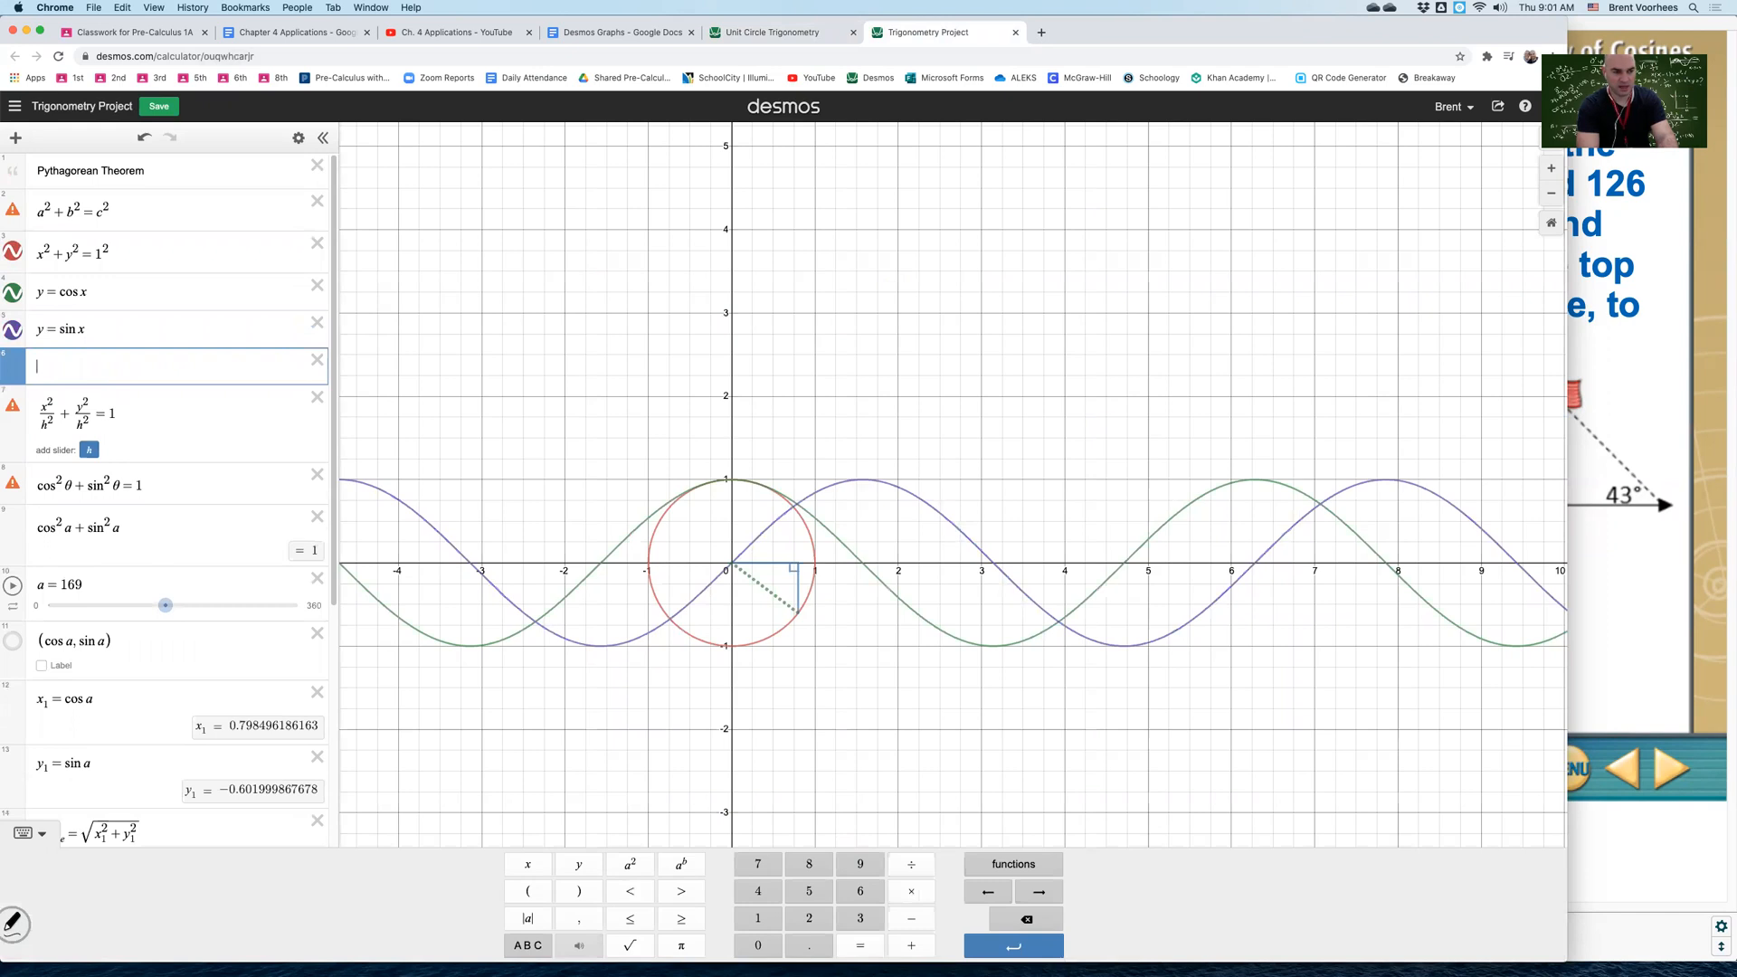
type("y ")
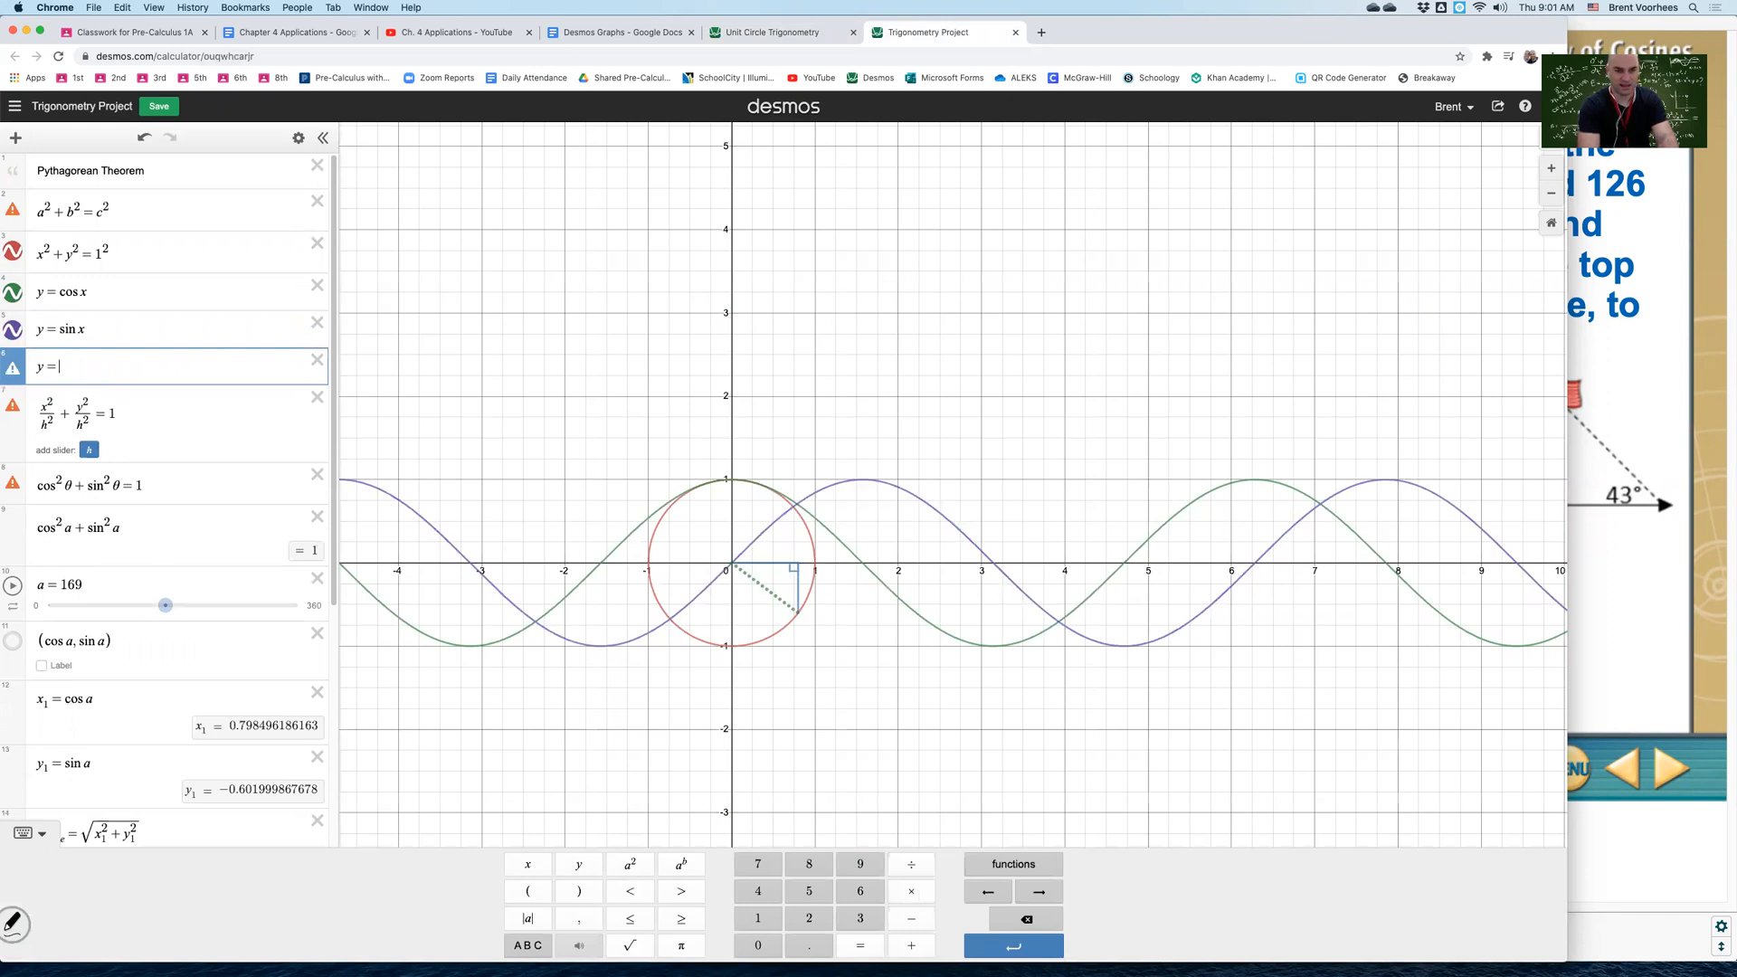
type("= 44")
key("BackSpace")
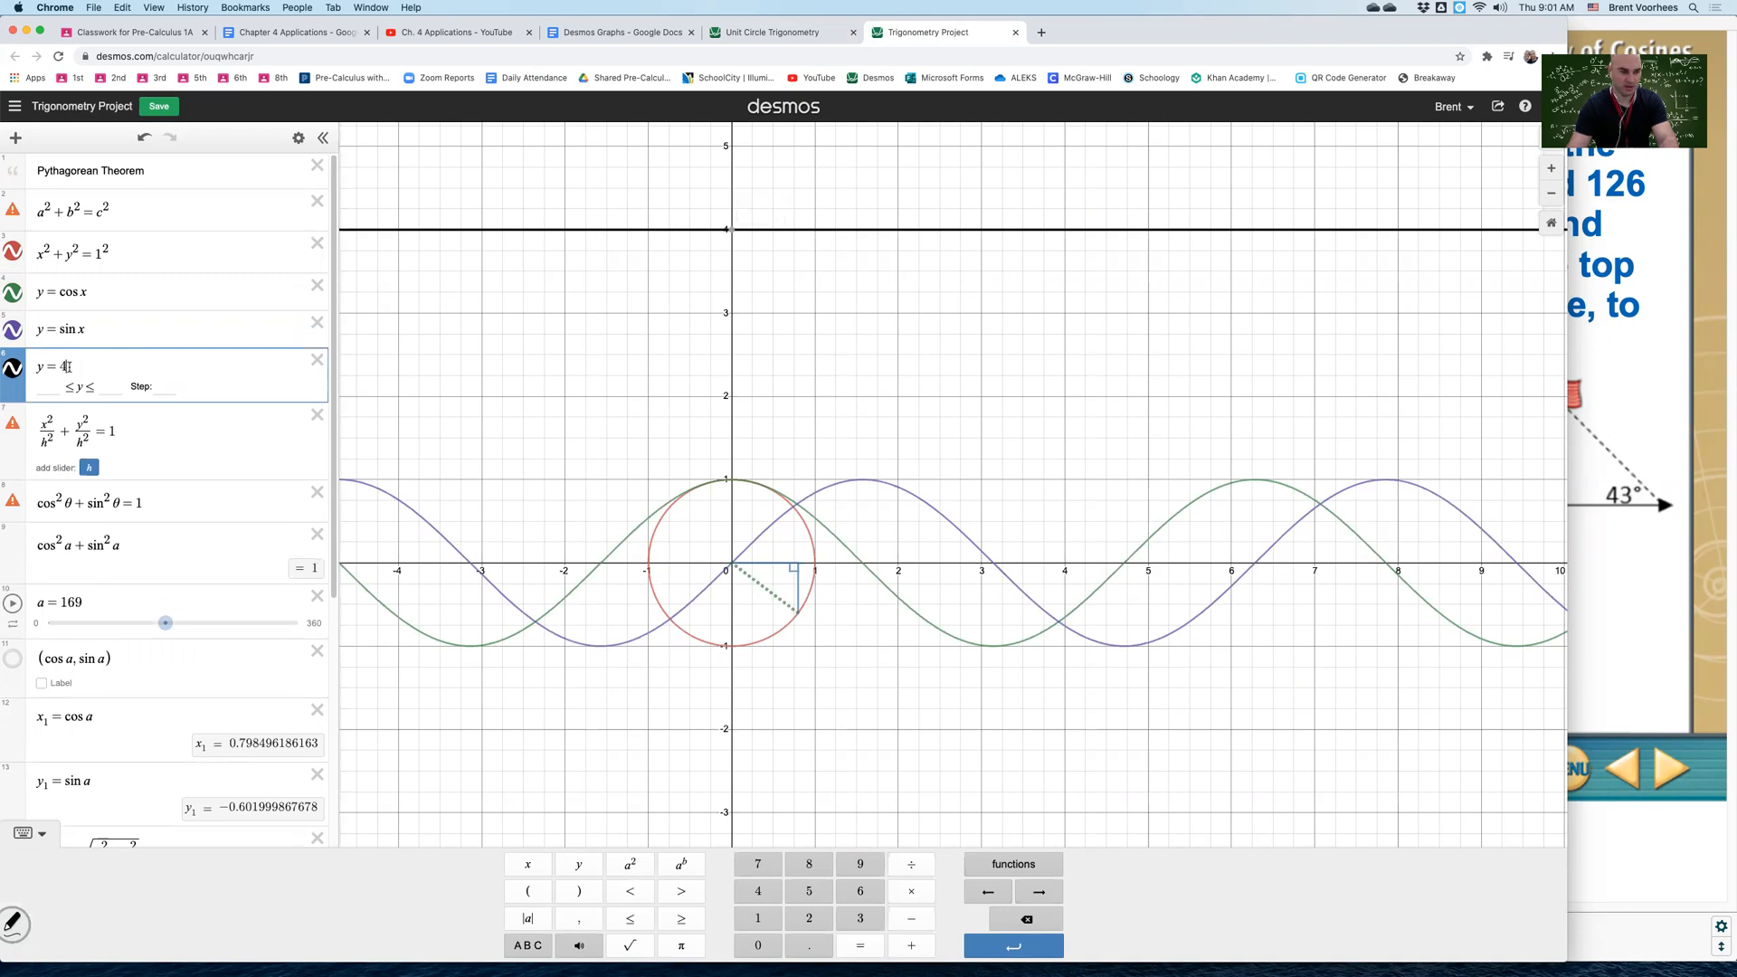
- Rewrite the new line's expression in slope-intercept form as y = mx + b
key("BackSpace")
type("x")
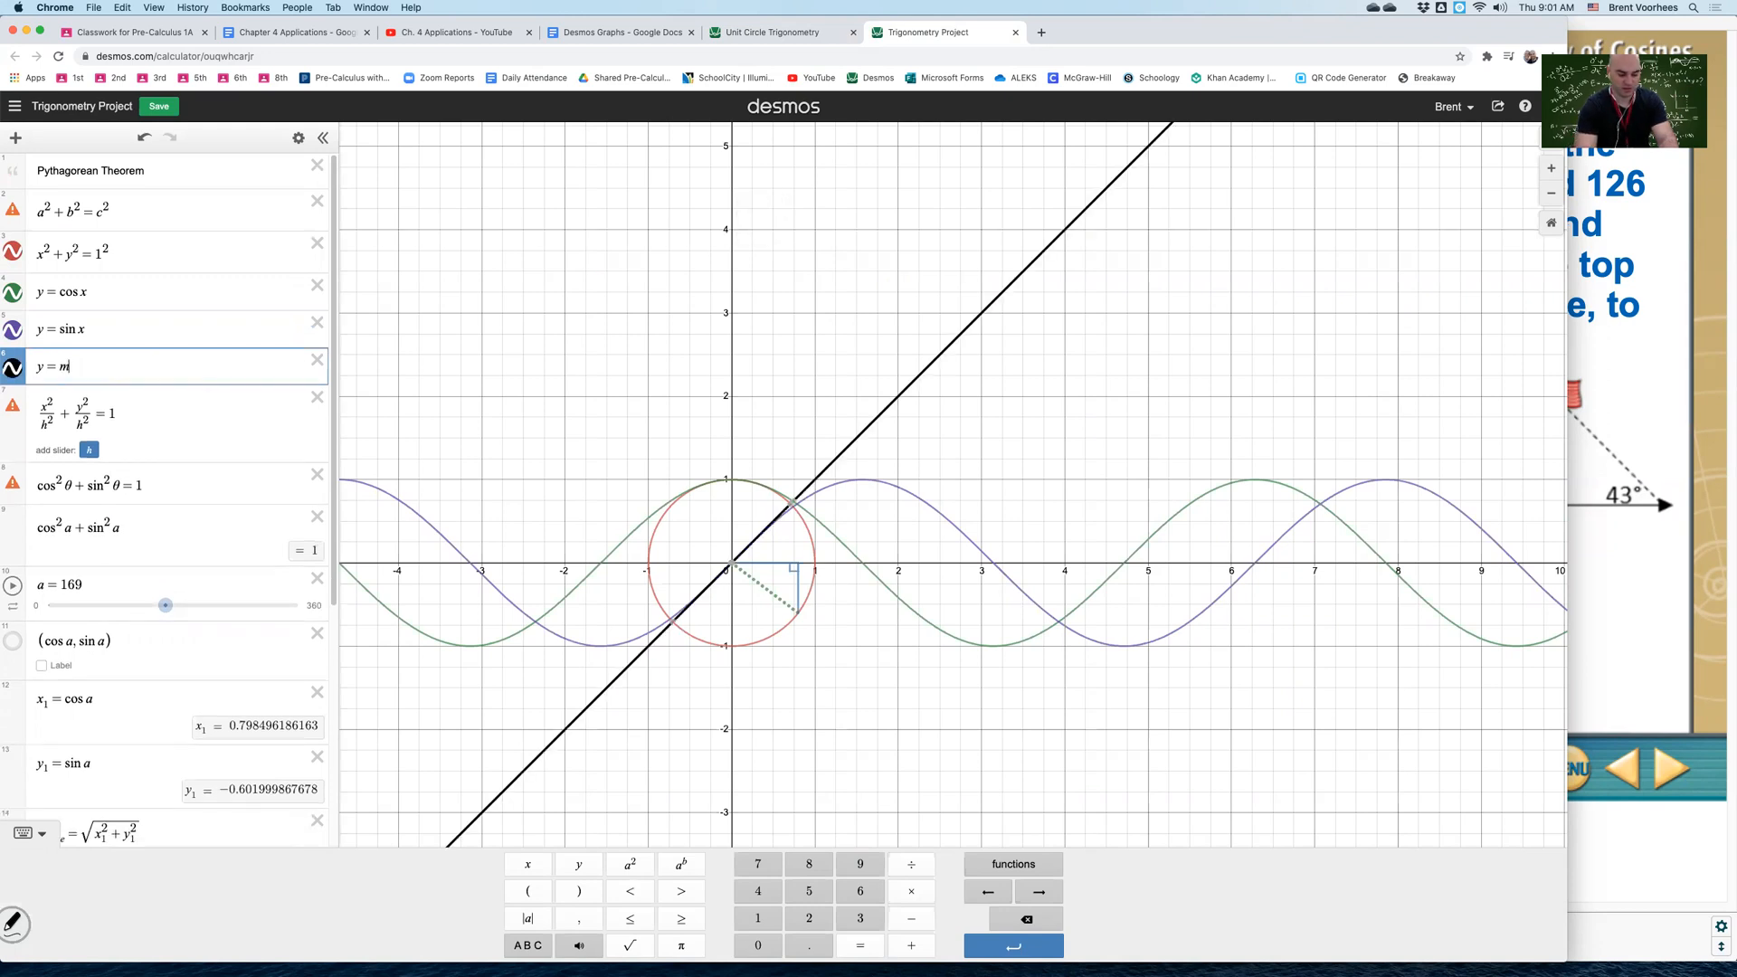
key("Left")
type("m")
key("Right")
type("+b")
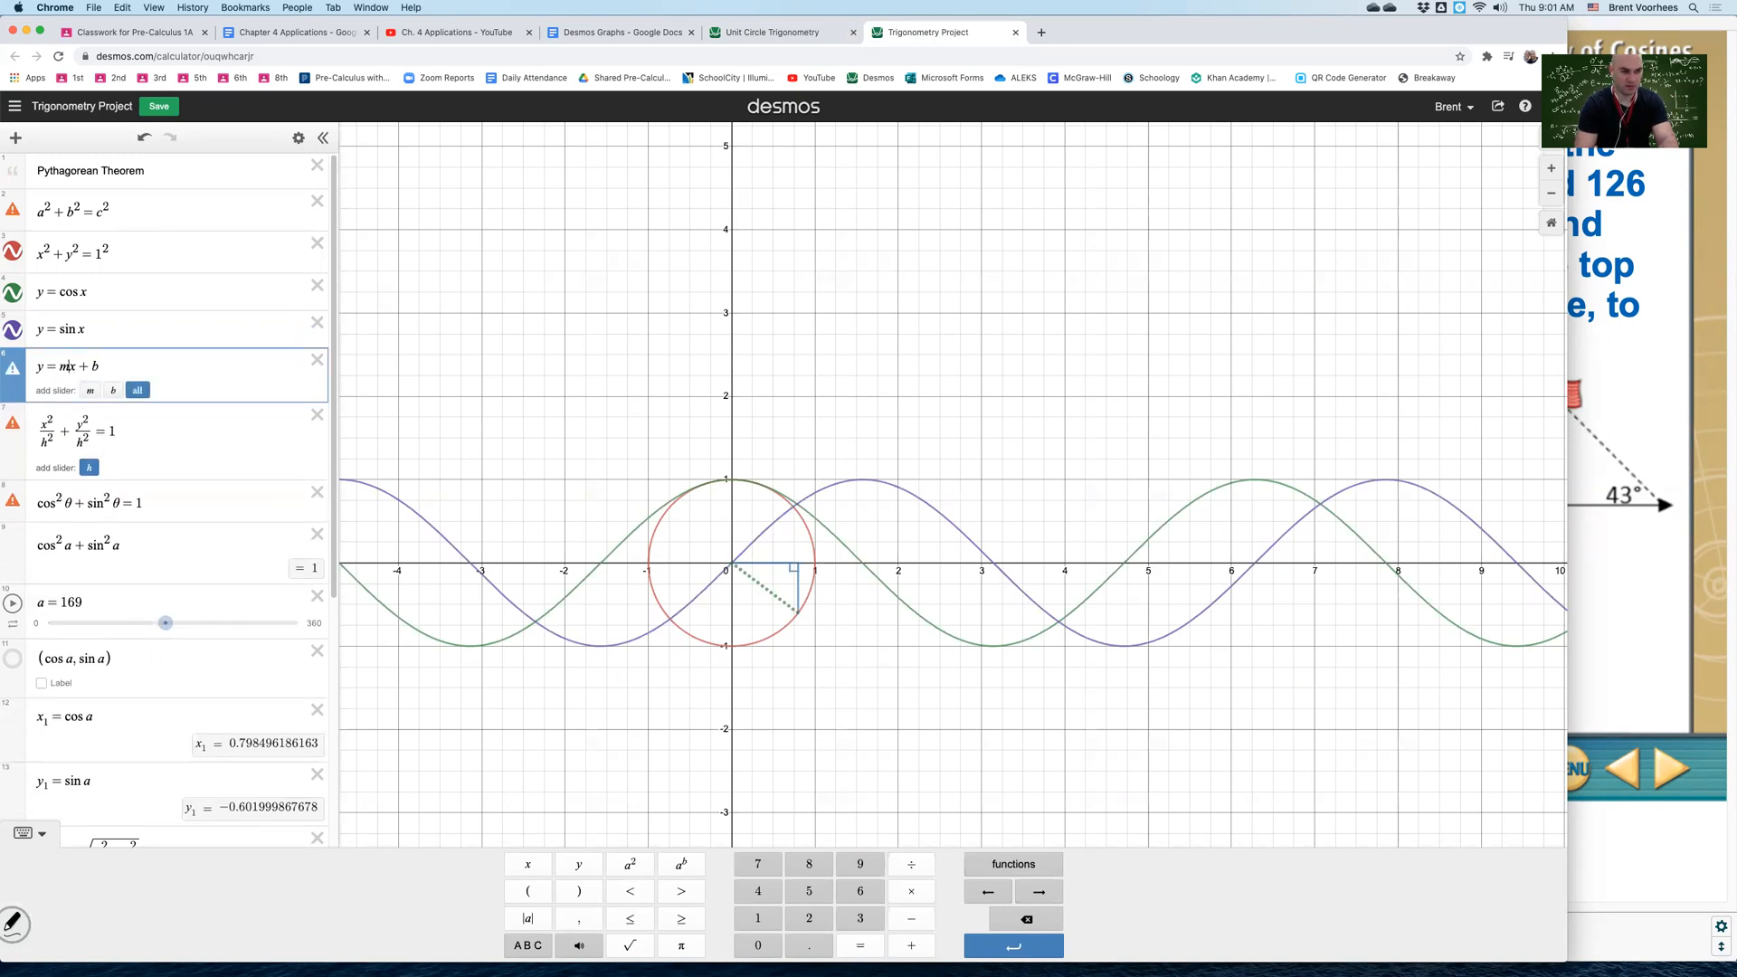
- Replace the line's slope m with 0 and its intercept b with 4, giving y = 0x + 4
key("shift+Left")
type("0")
key("shift+Left")
type("4")
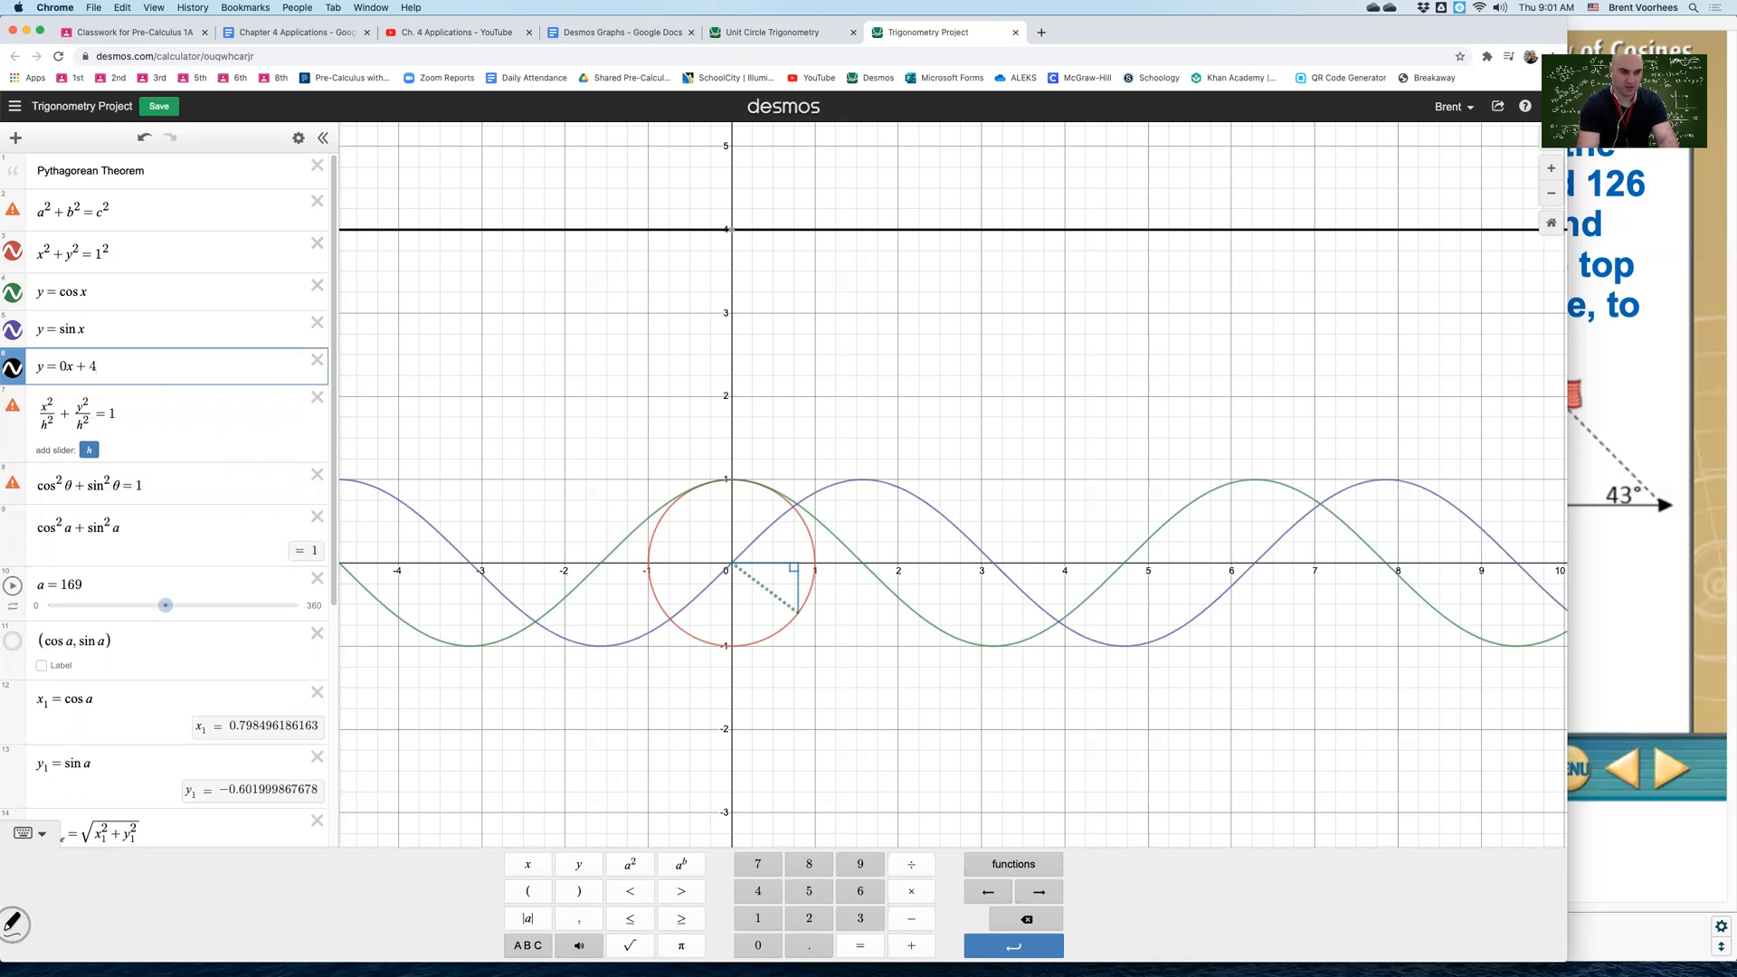
- Restrict the horizontal line to the domain {0 ≤ x < 5} and inspect the segment's endpoints on the graph
type("{")
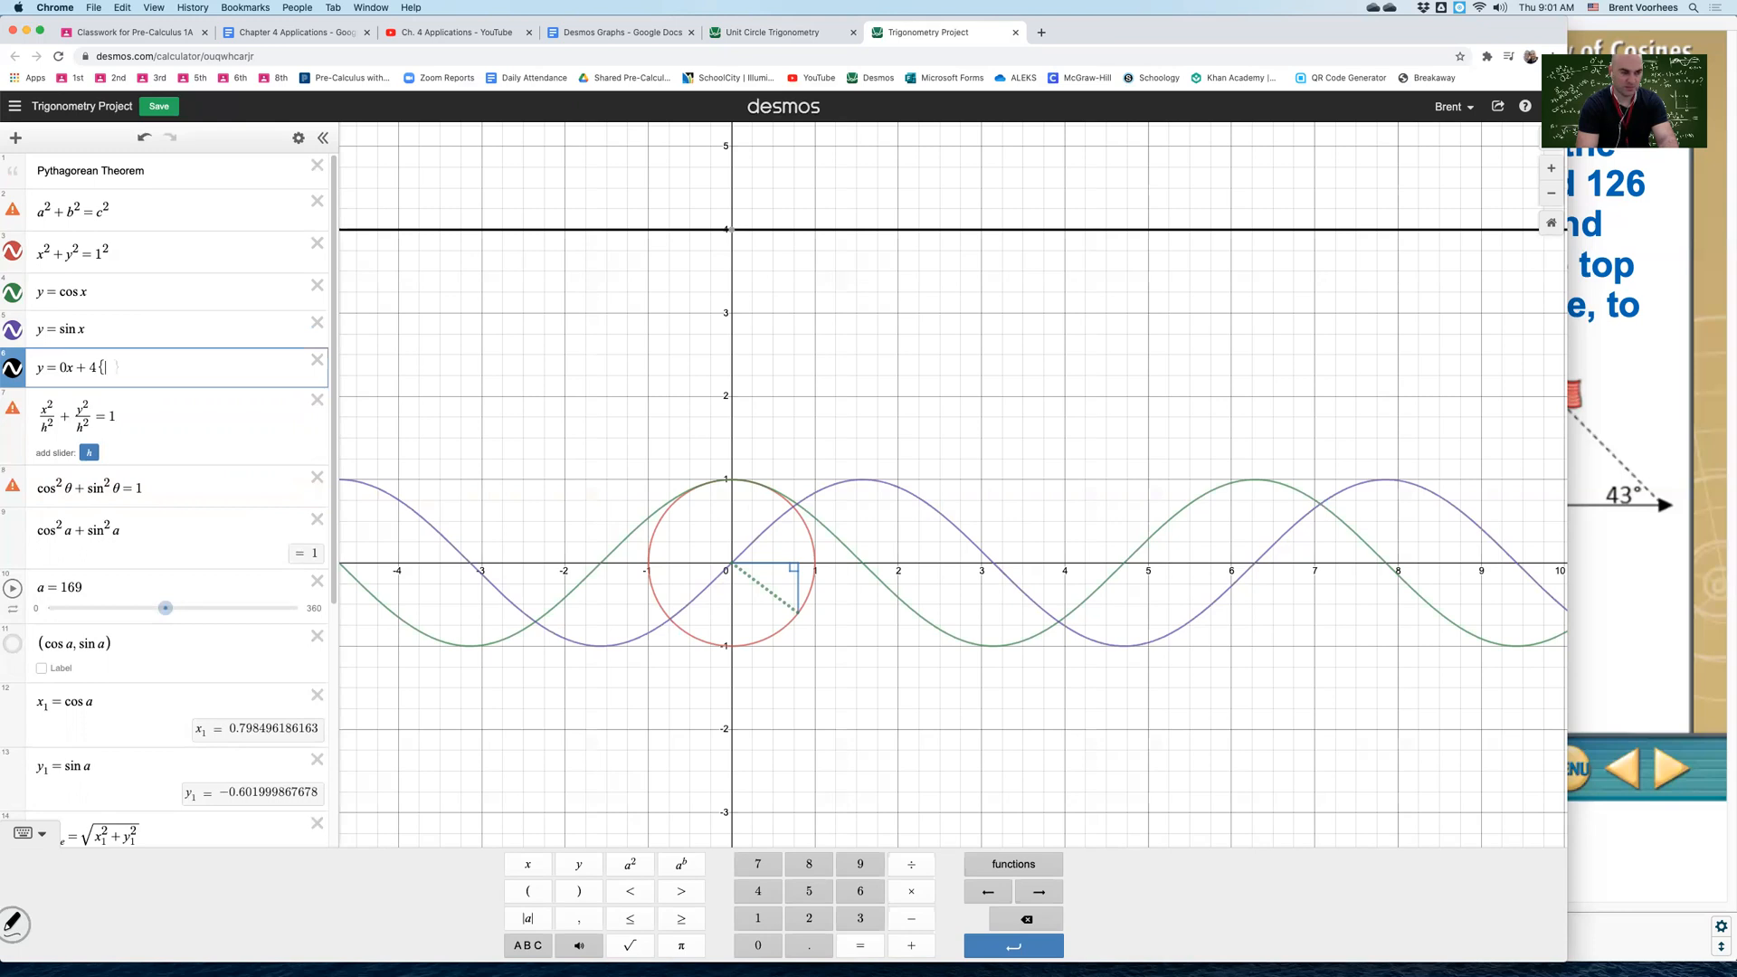
type("0<")
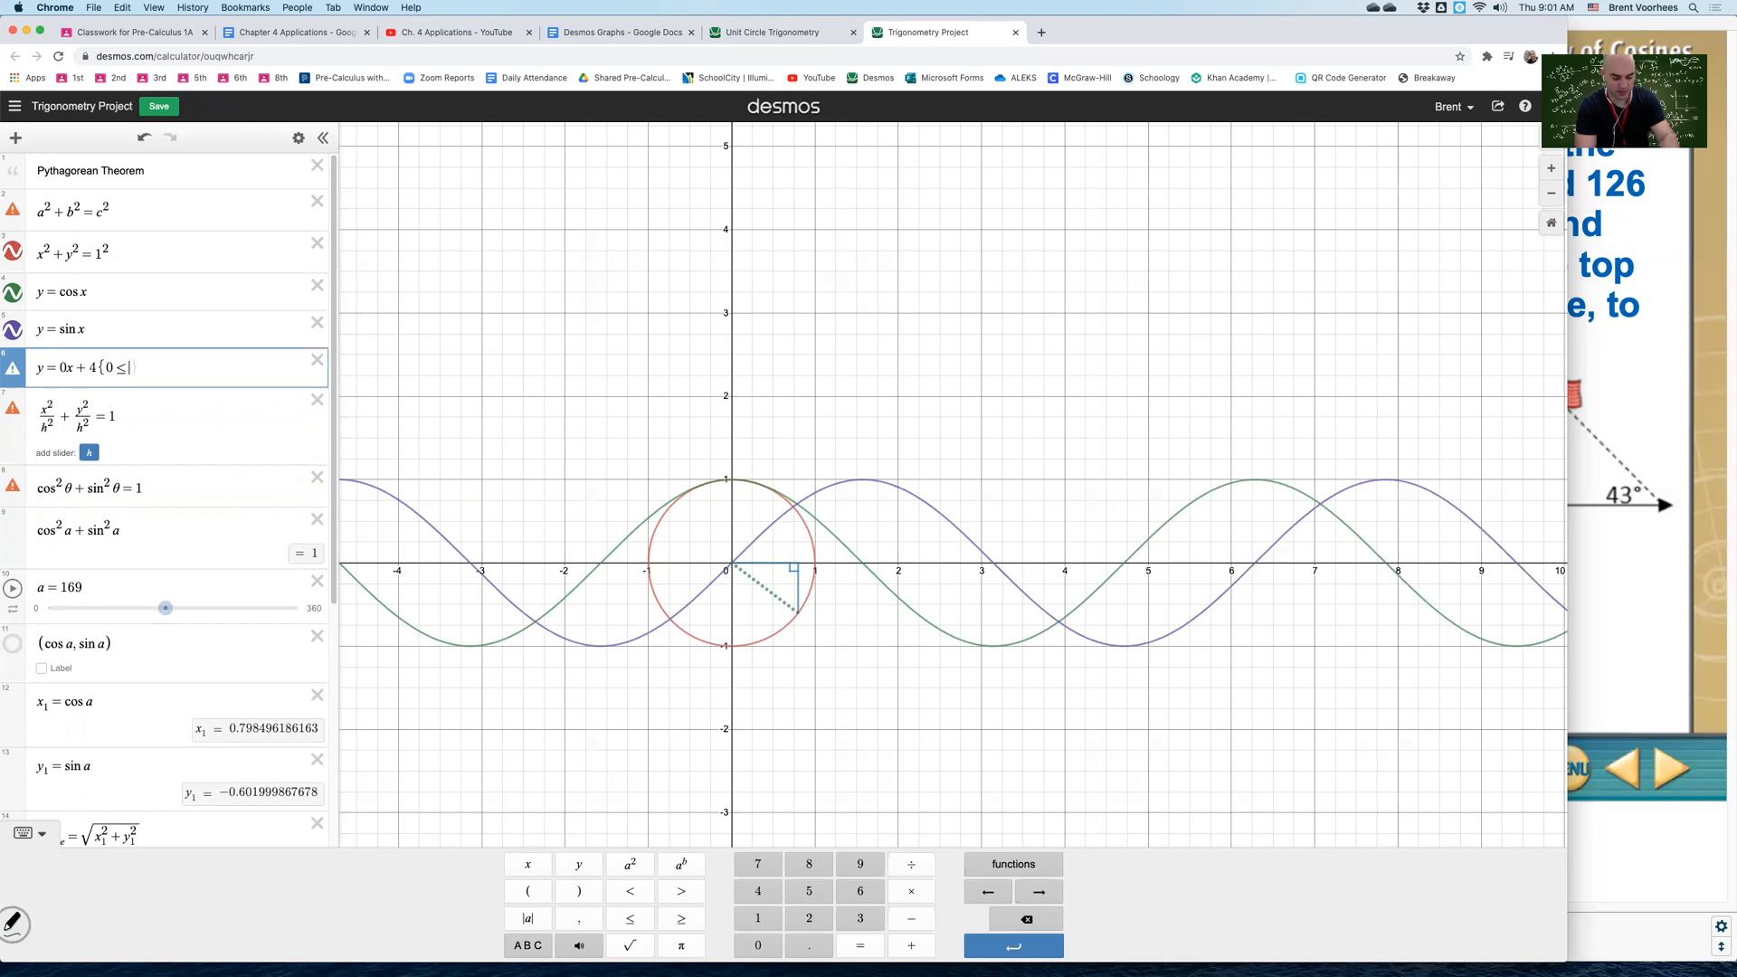
type("x")
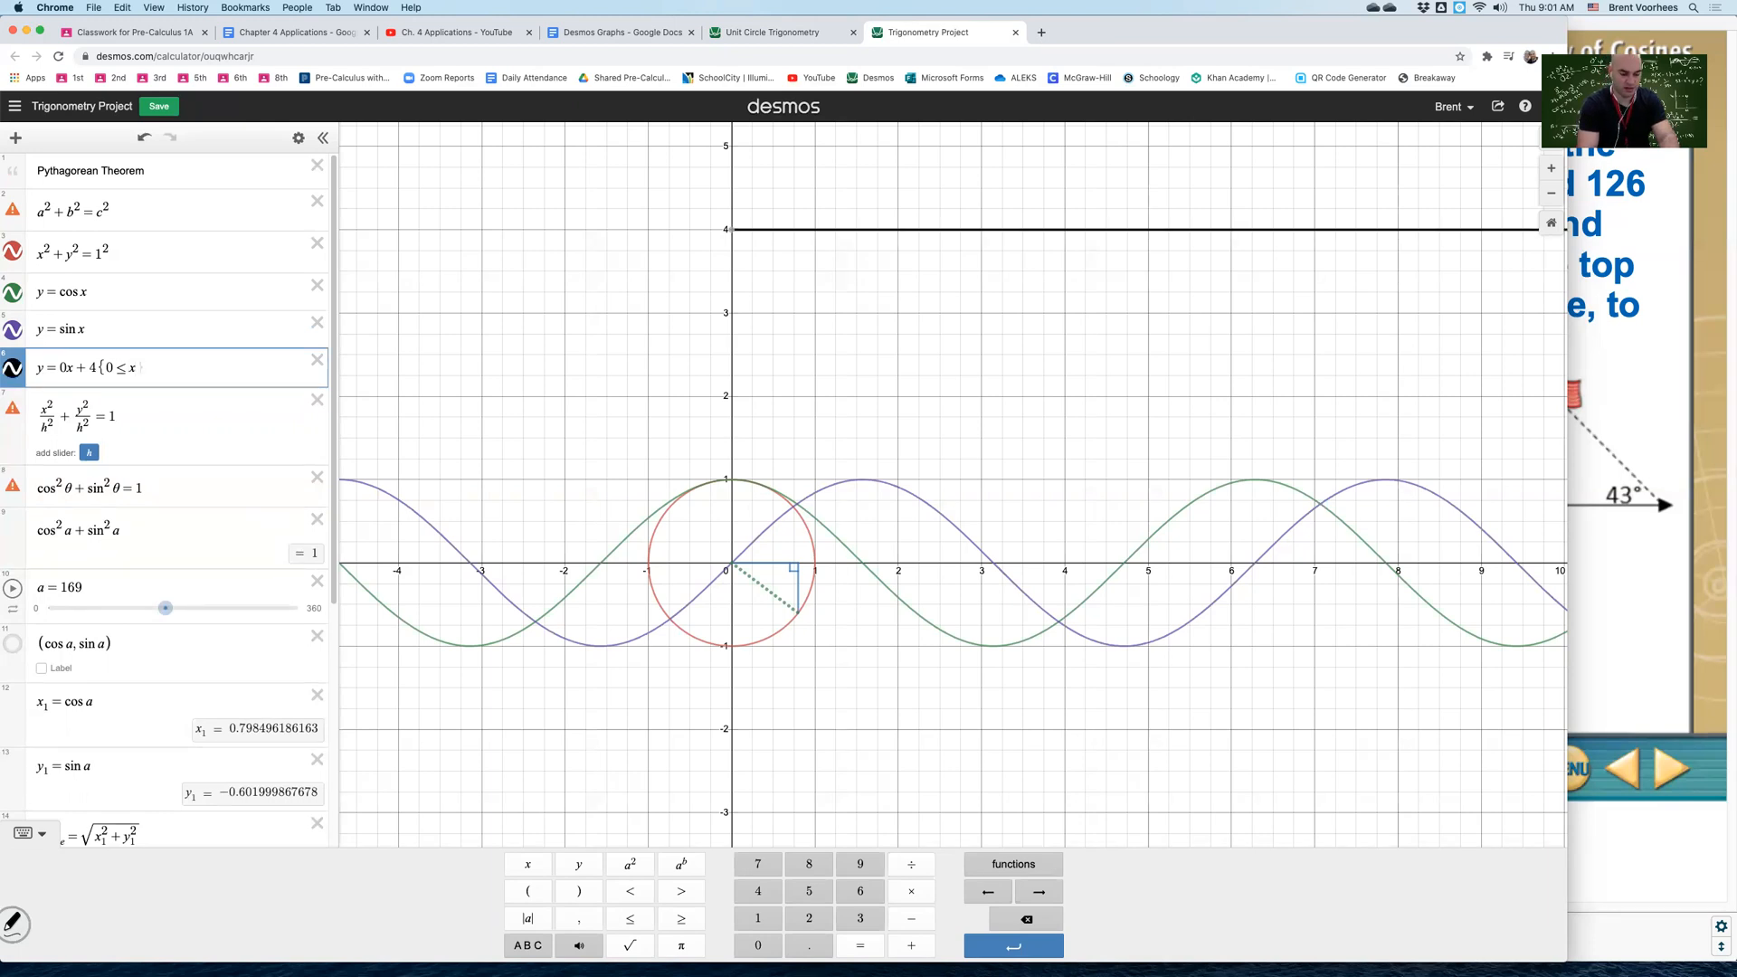
type("<5")
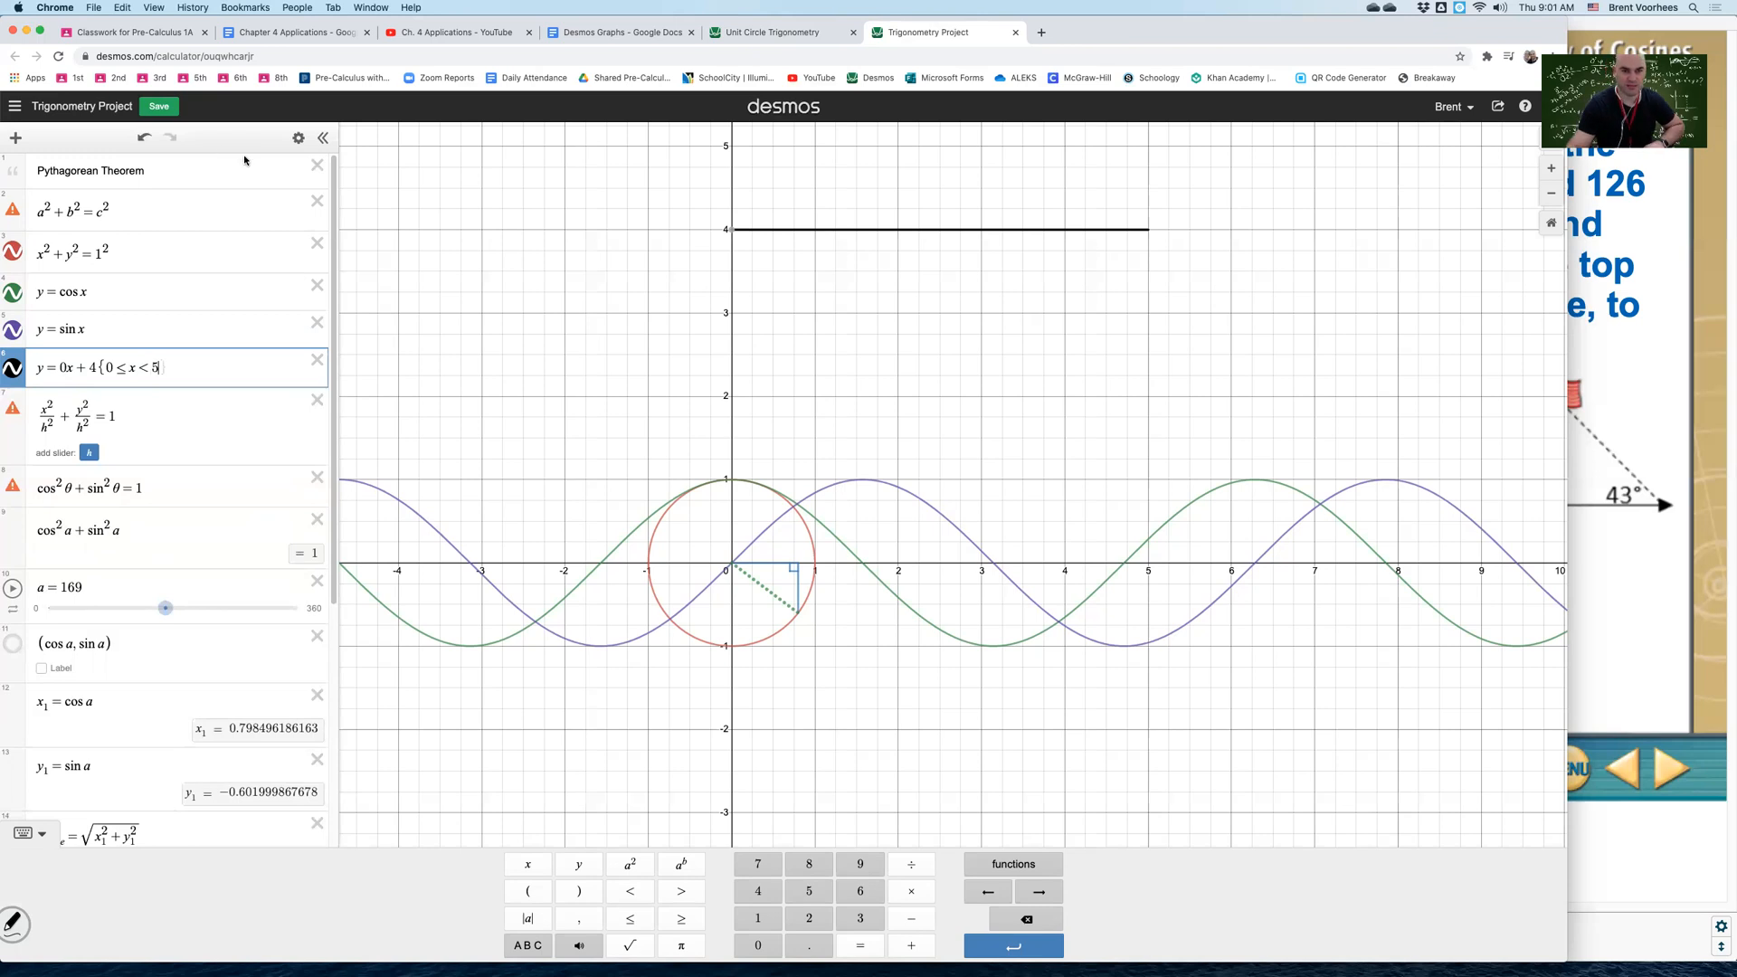
left_click(731, 236)
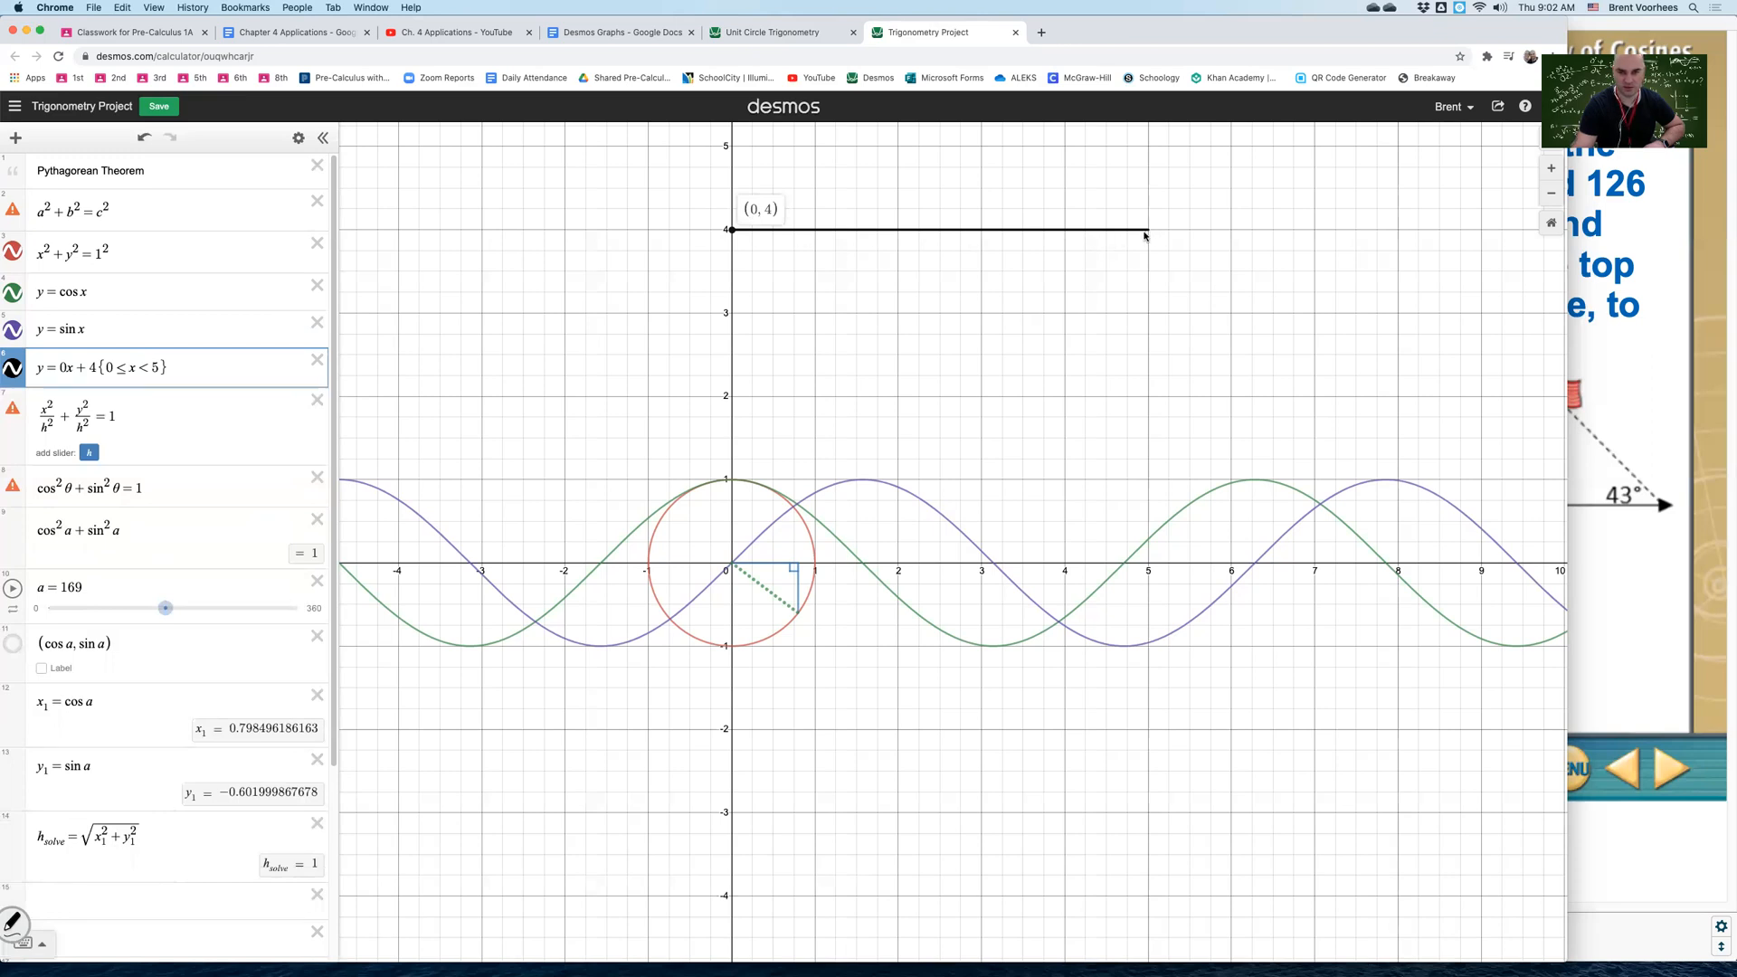
mouse_move(1150, 233)
- Slide a down to 0, play its animation, and bring the slider back to 0
left_click_drag(165, 608, 36, 613)
left_click(13, 588)
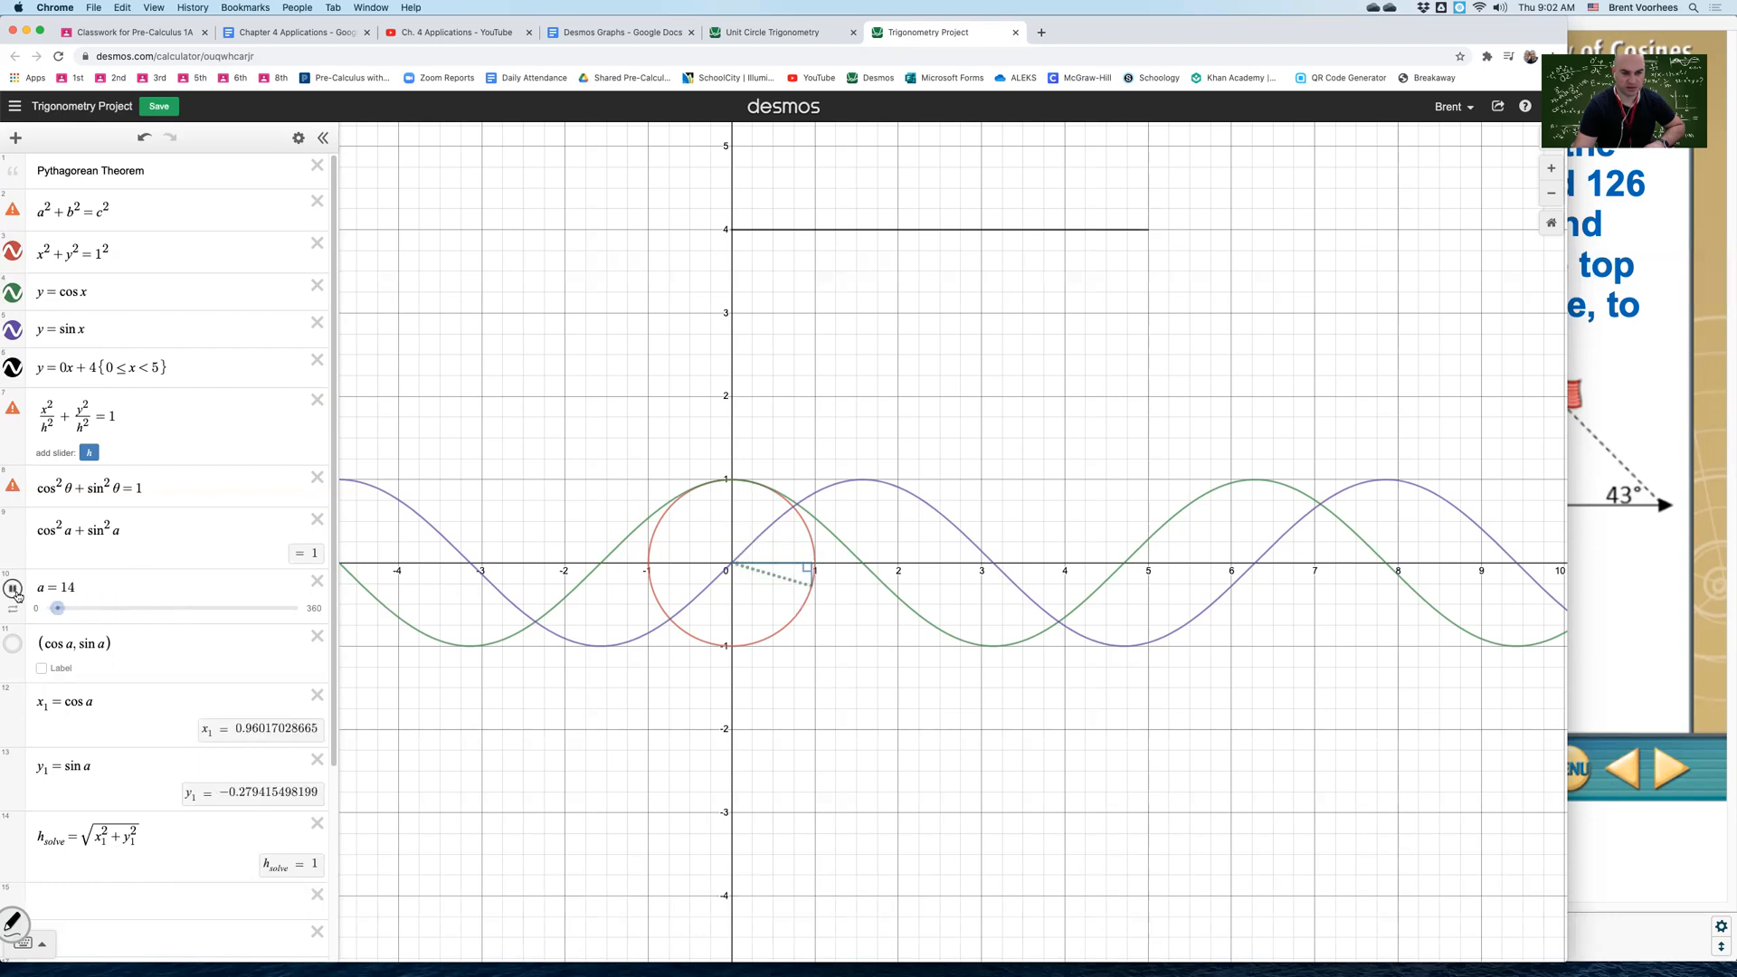
left_click_drag(145, 610, 47, 612)
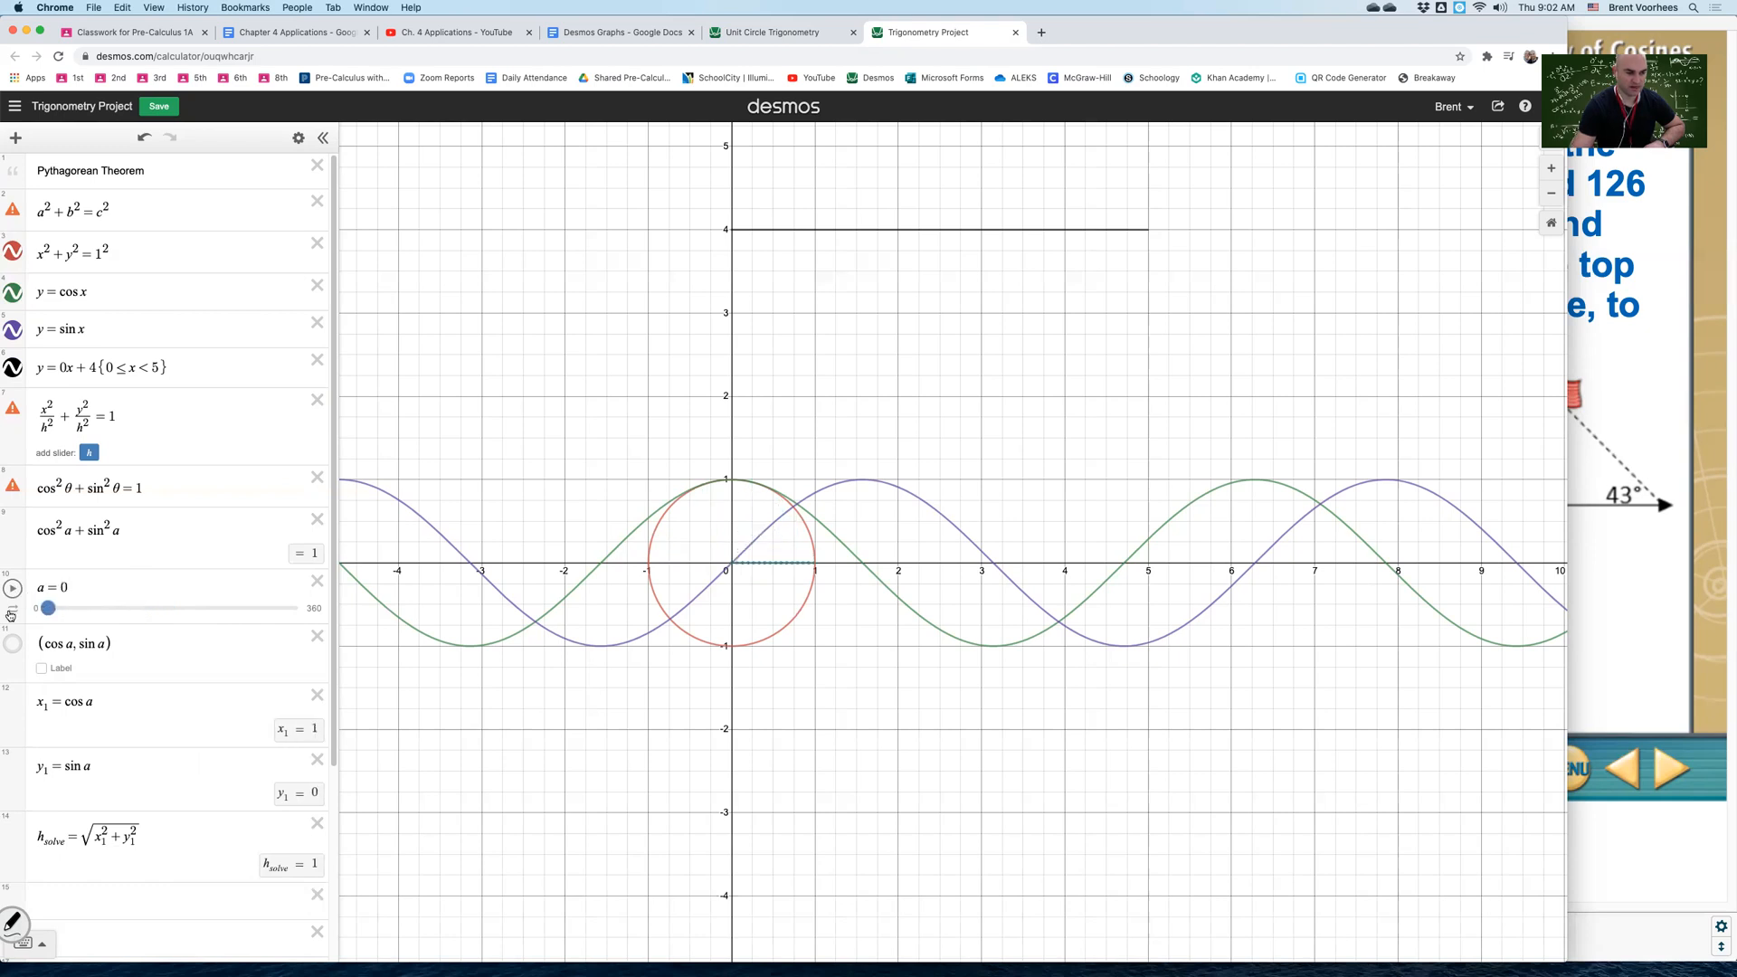
- Slow the animation of slider a to 0.5x speed, then play it briefly and pause it
left_click(13, 615)
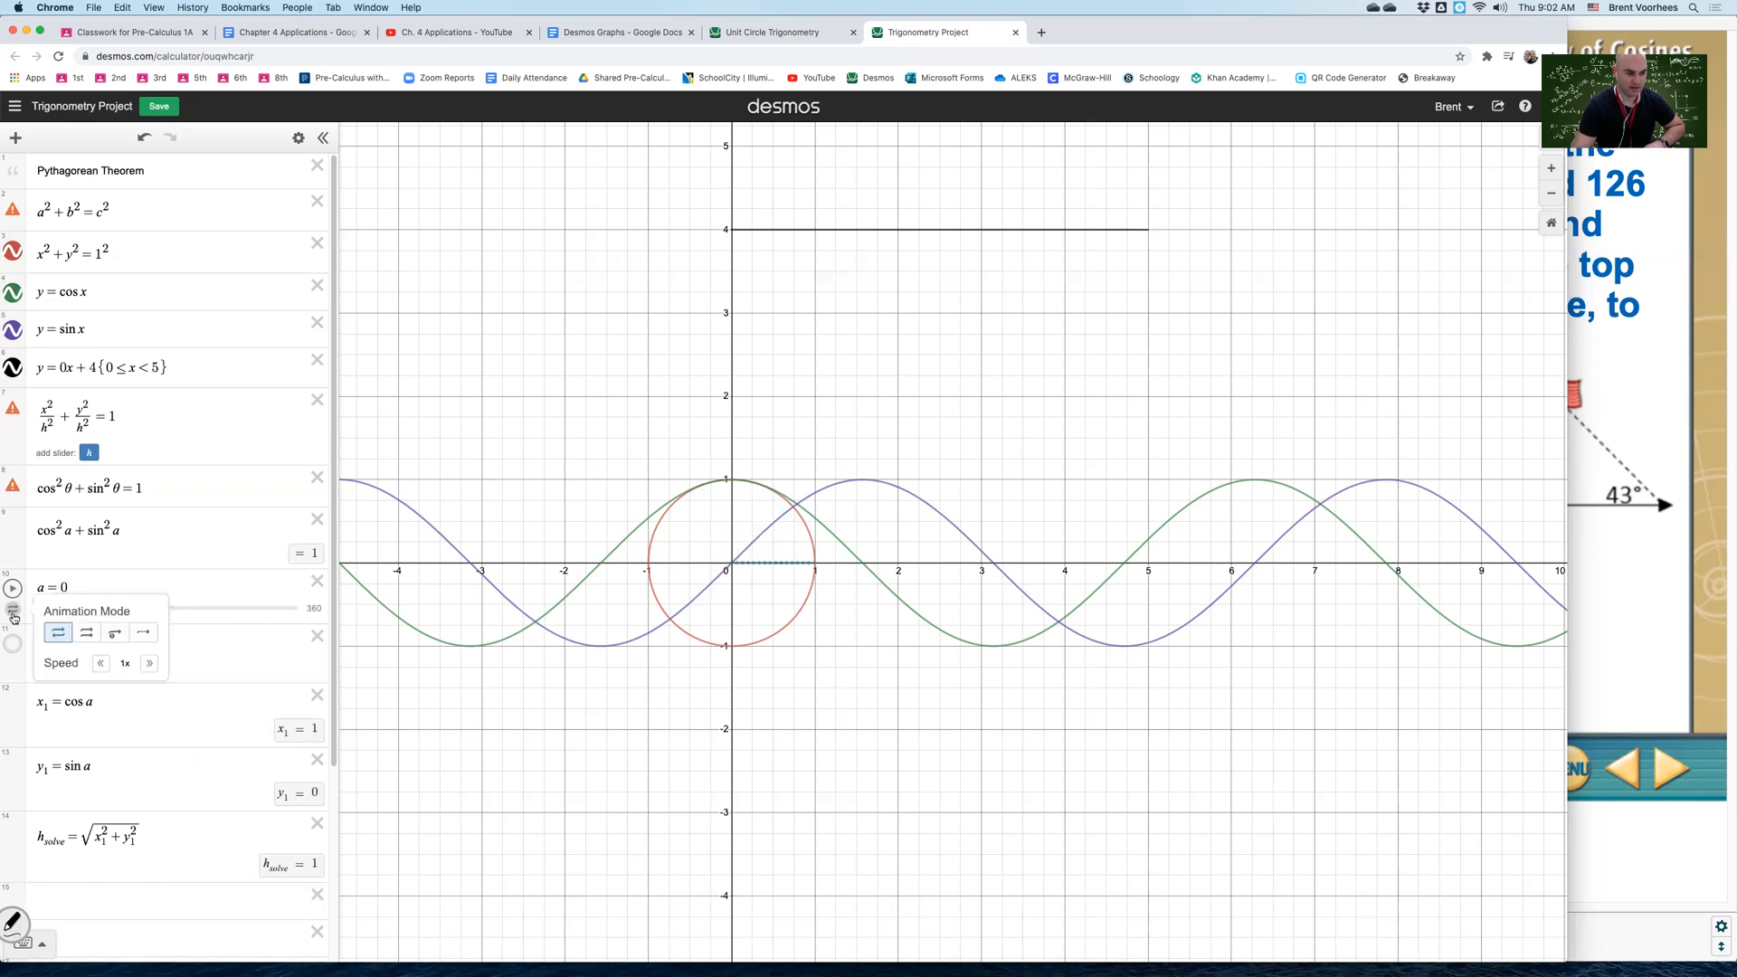
left_click(102, 666)
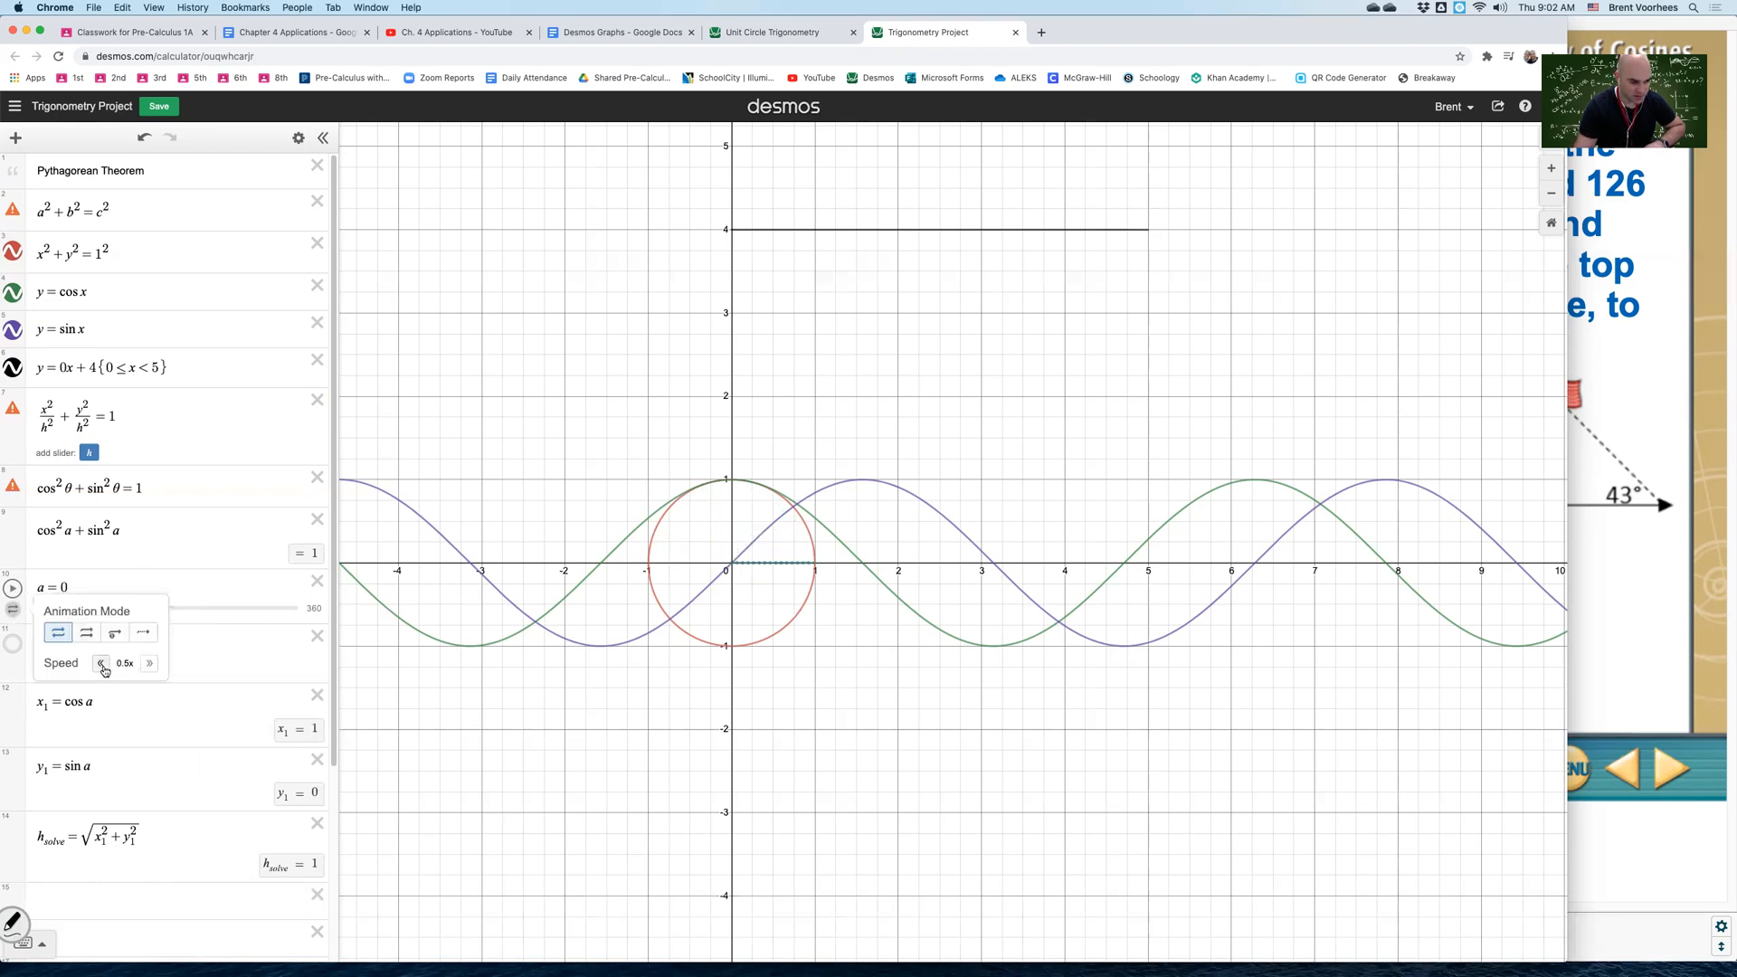
left_click(12, 588)
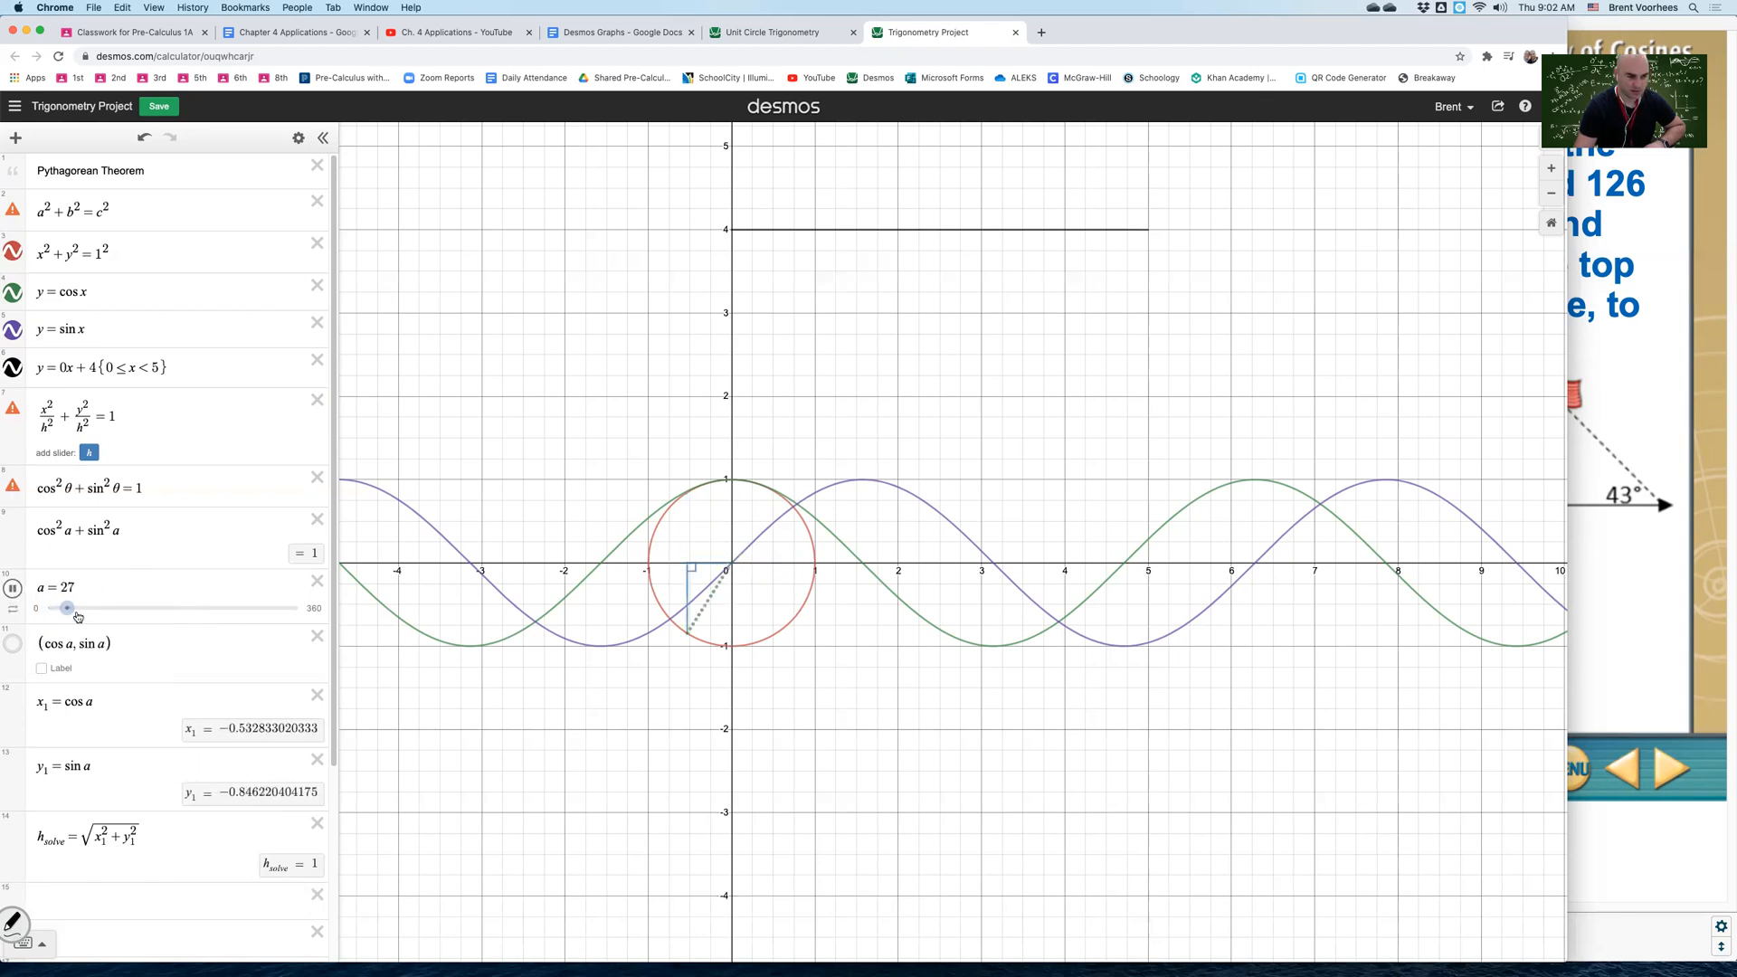
left_click(12, 589)
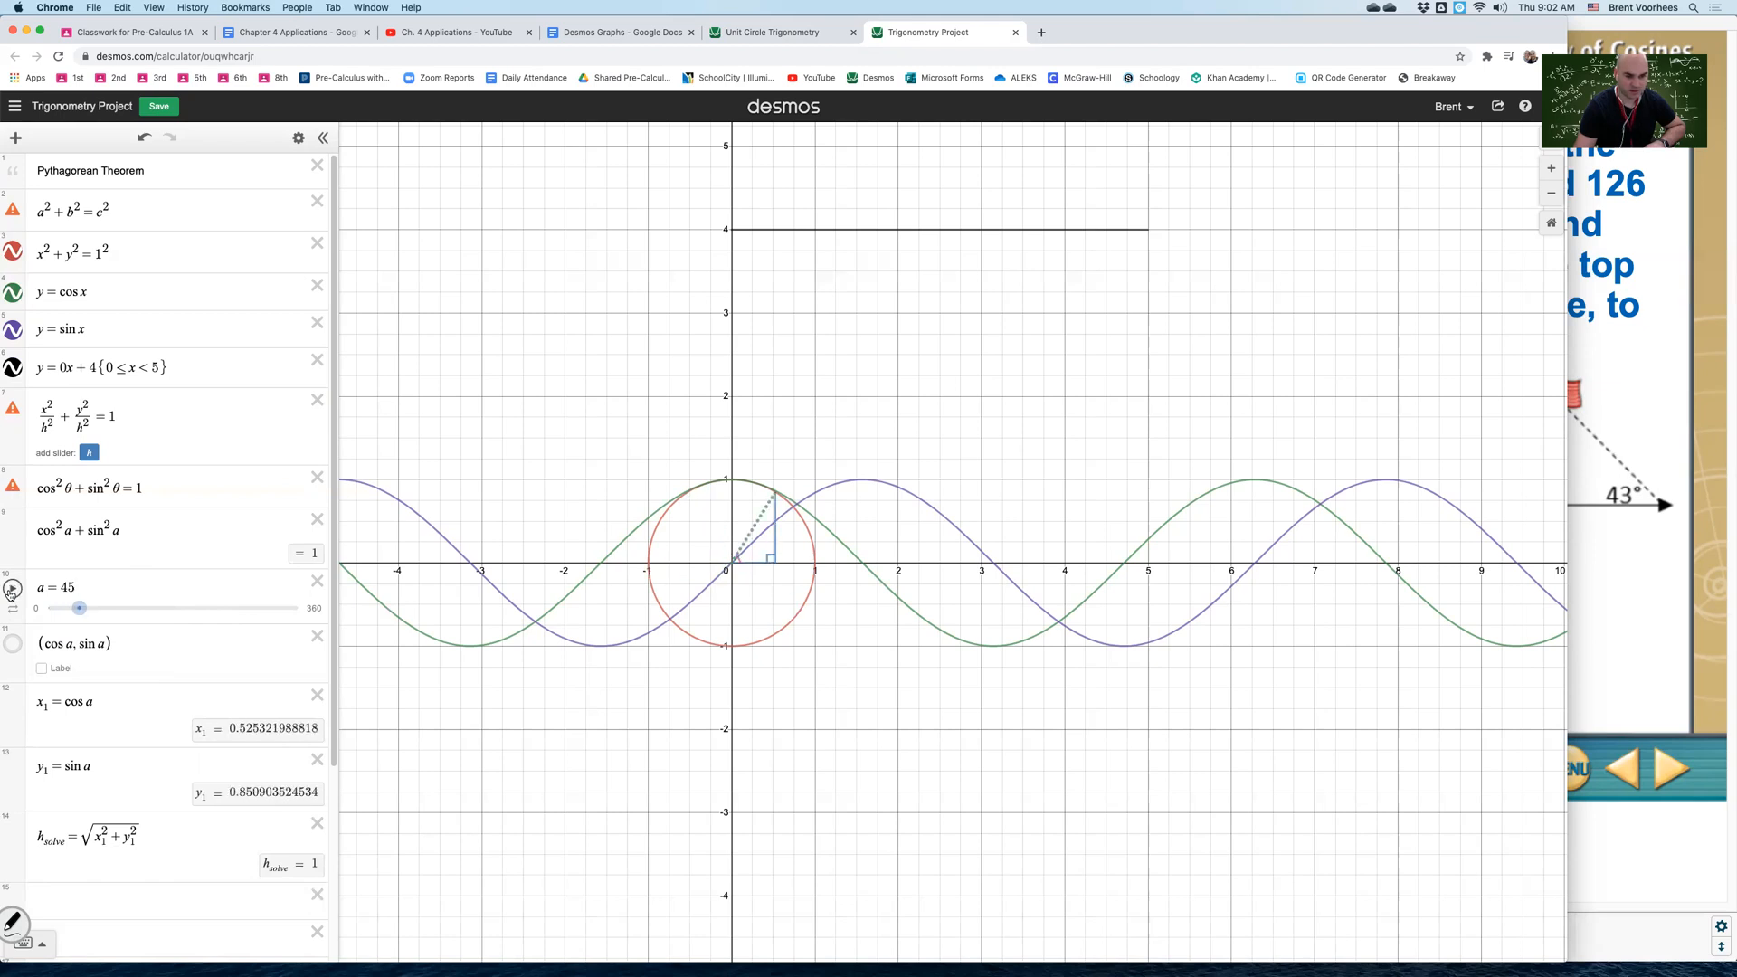
- Return slider a to 0 and open its range limits and step for editing
left_click_drag(75, 612, 40, 613)
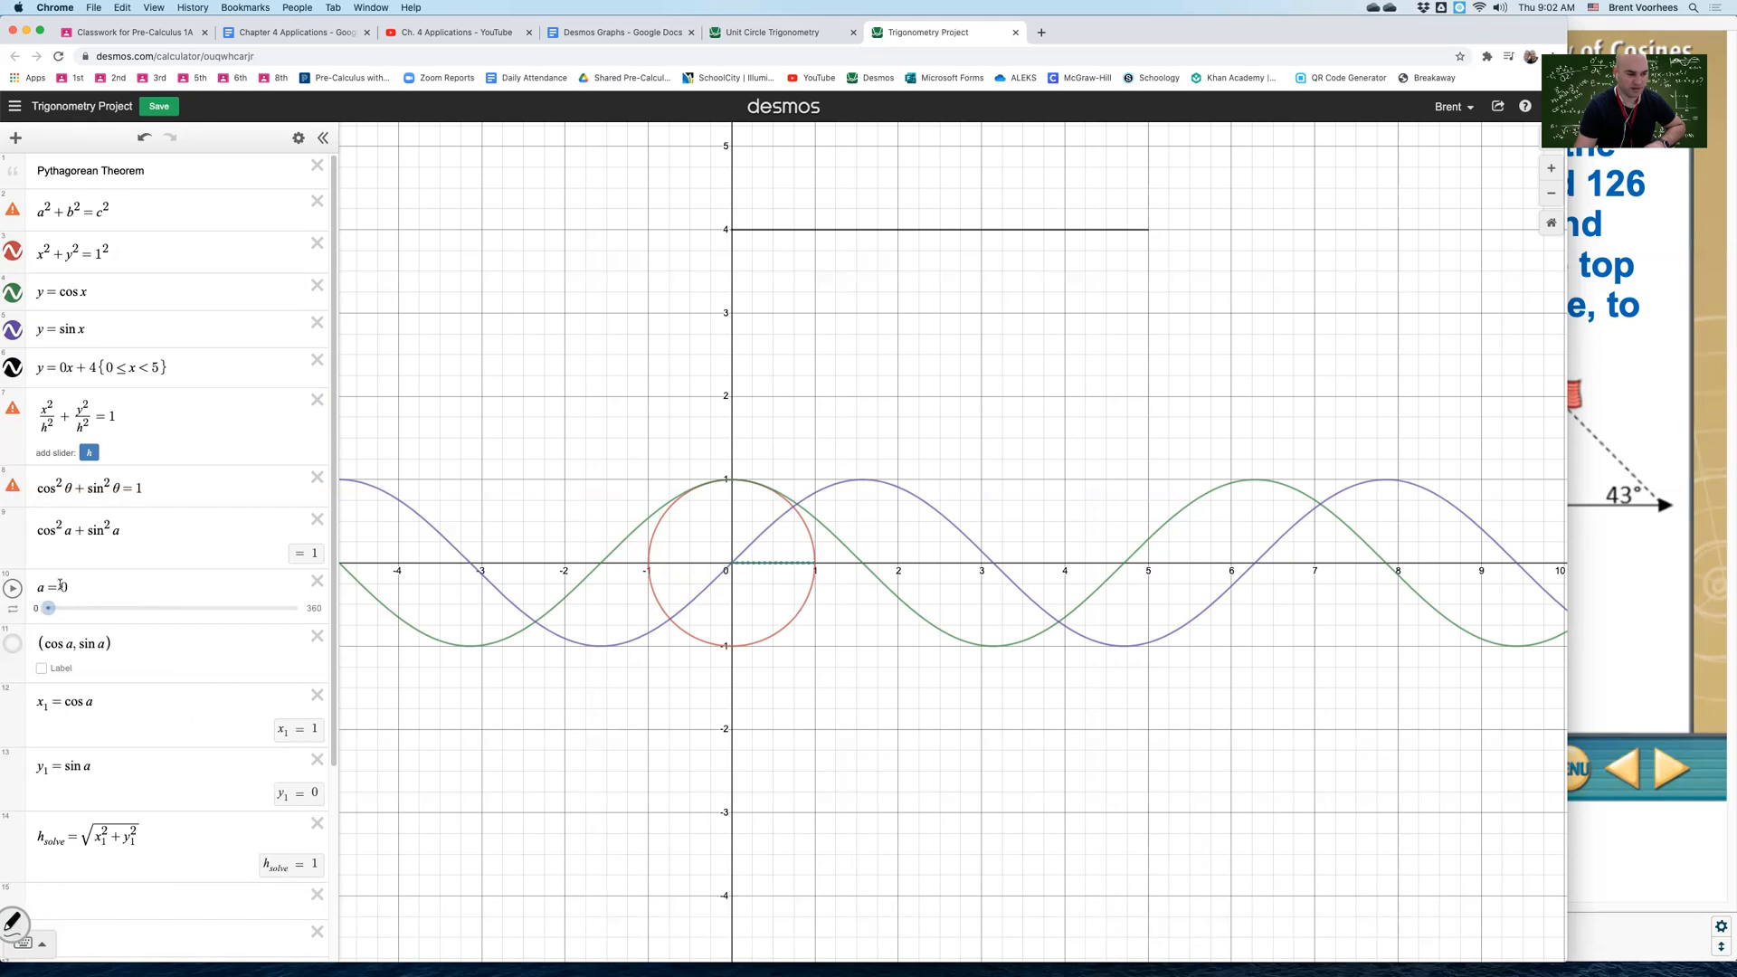
left_click(35, 611)
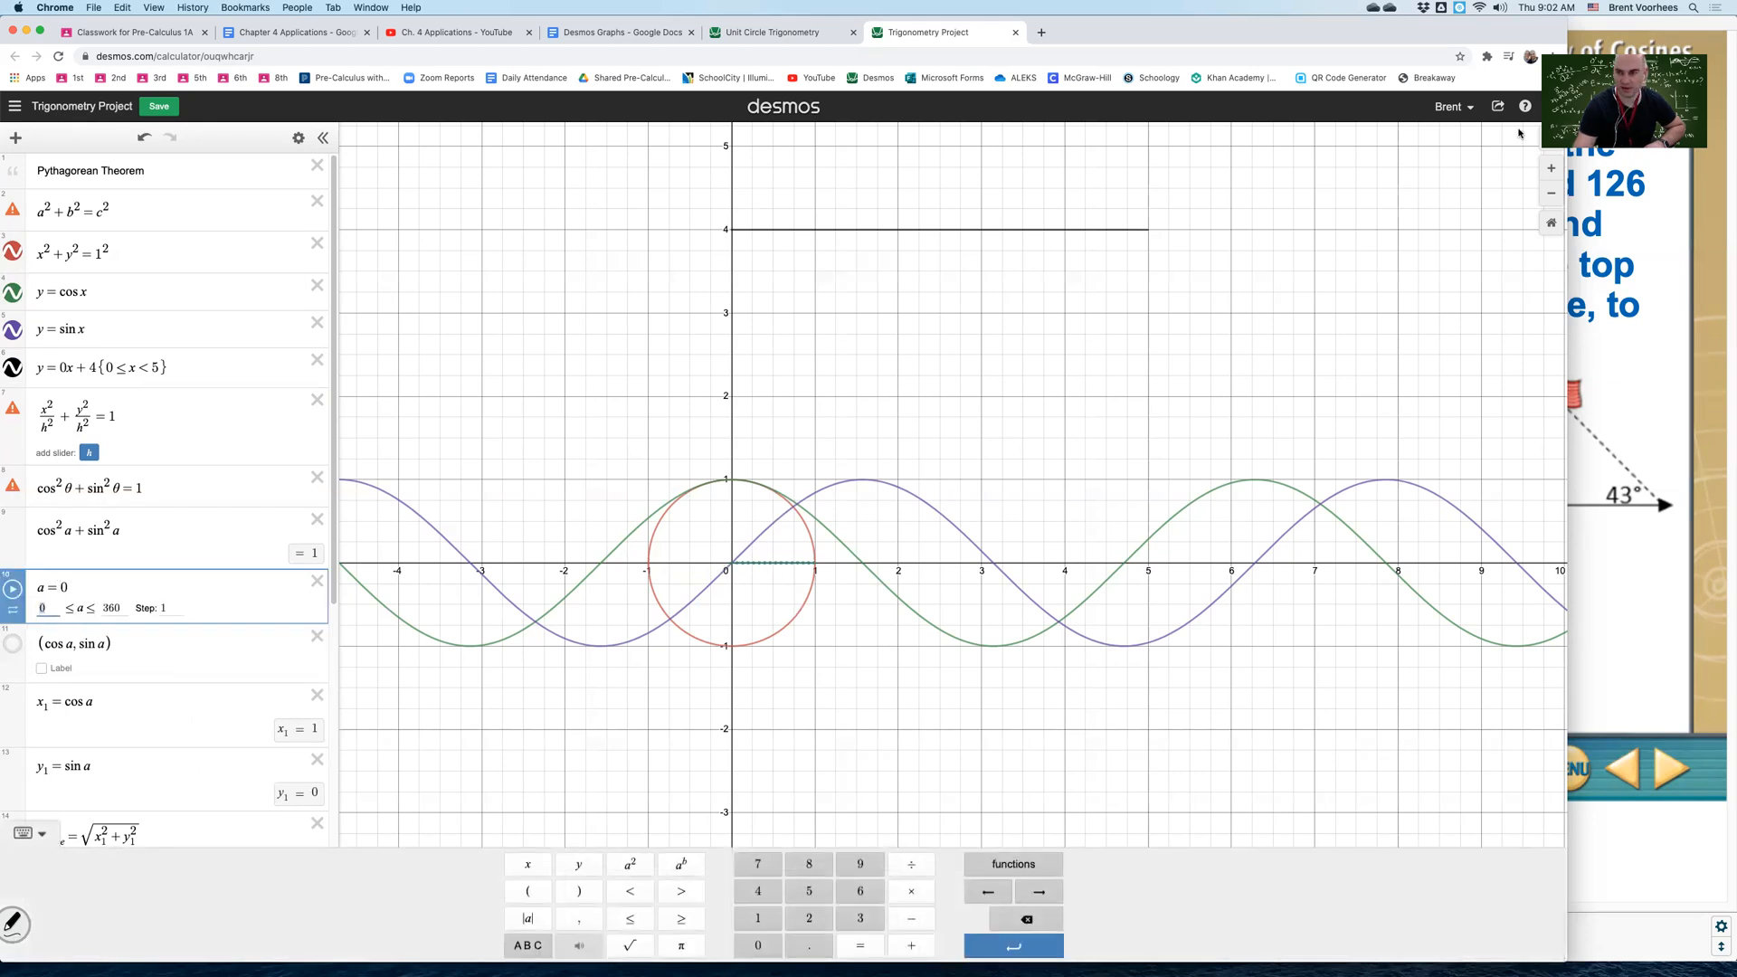
- Set slider a's upper limit to 2π with a step of 0.1 and play its animation
left_click(1542, 143)
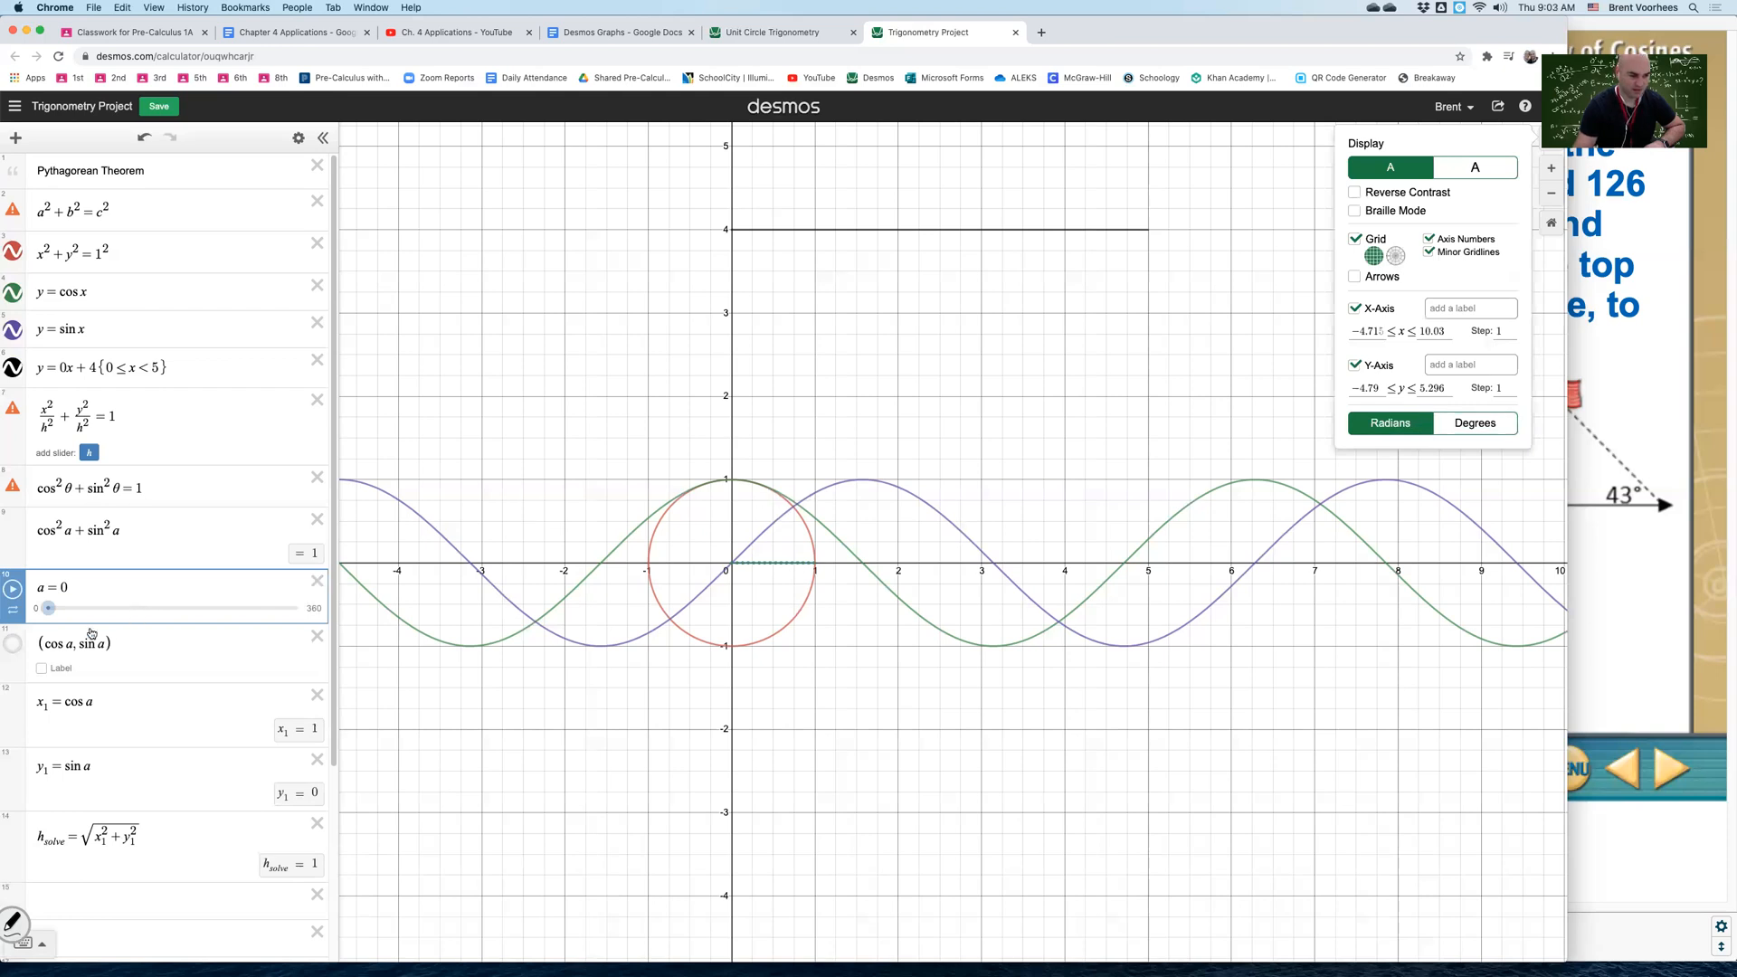
left_click(35, 612)
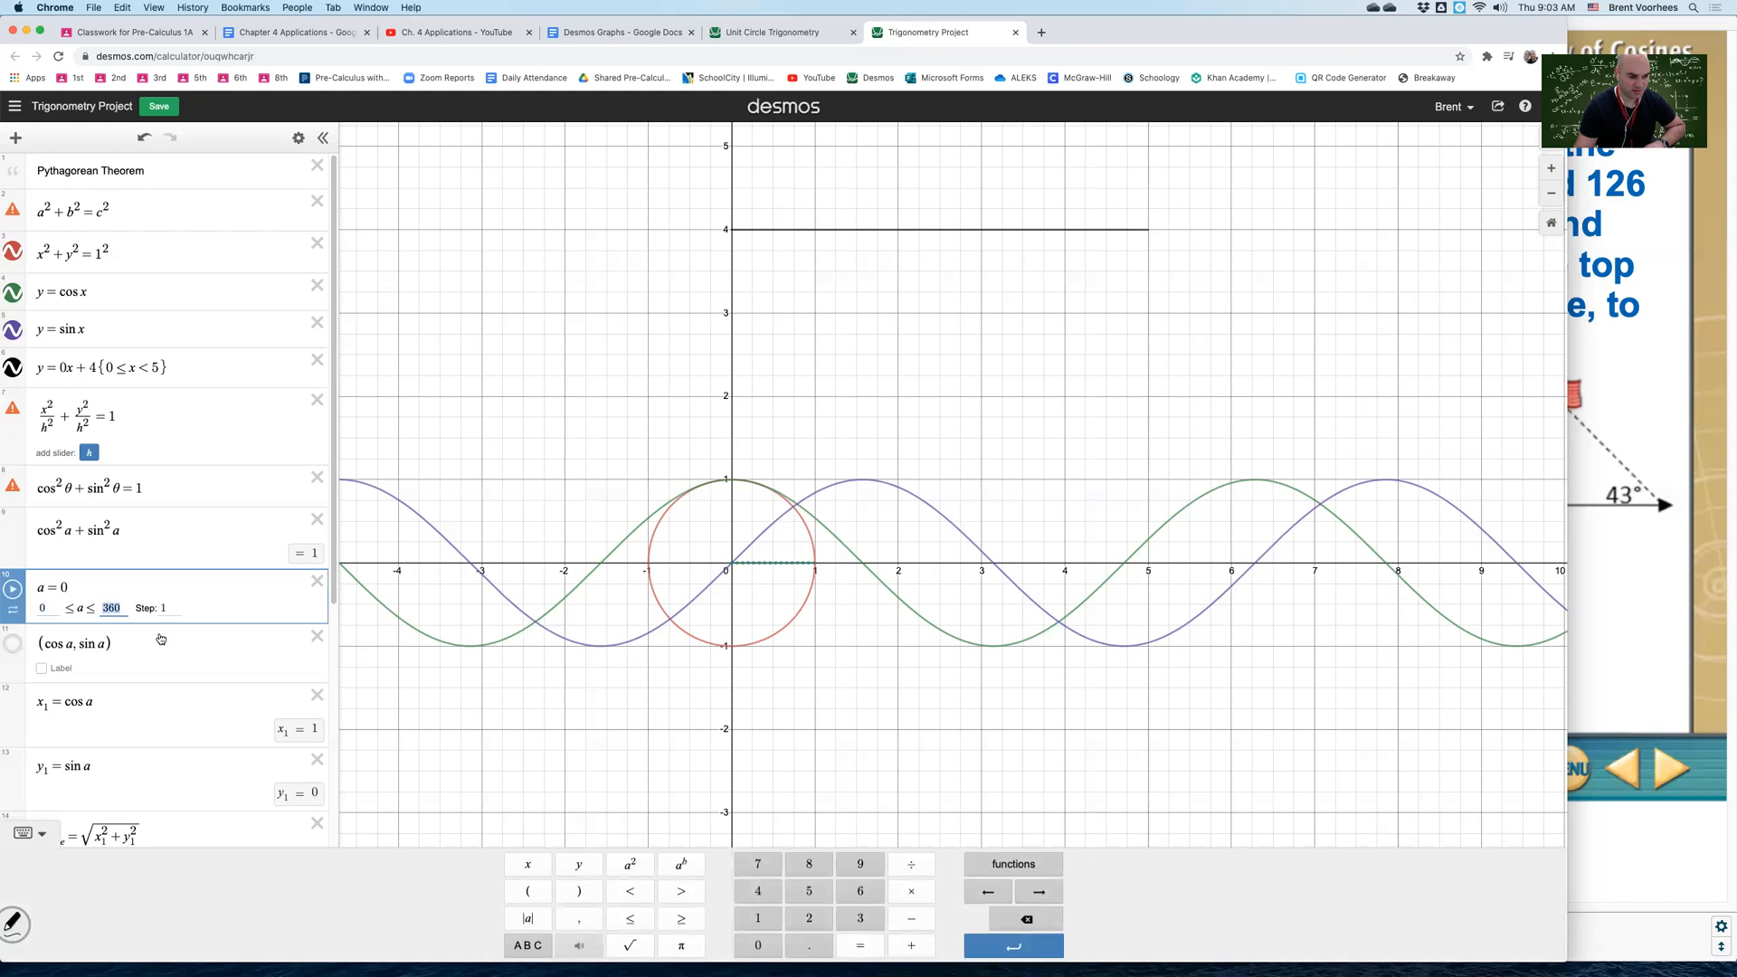
type("2pi")
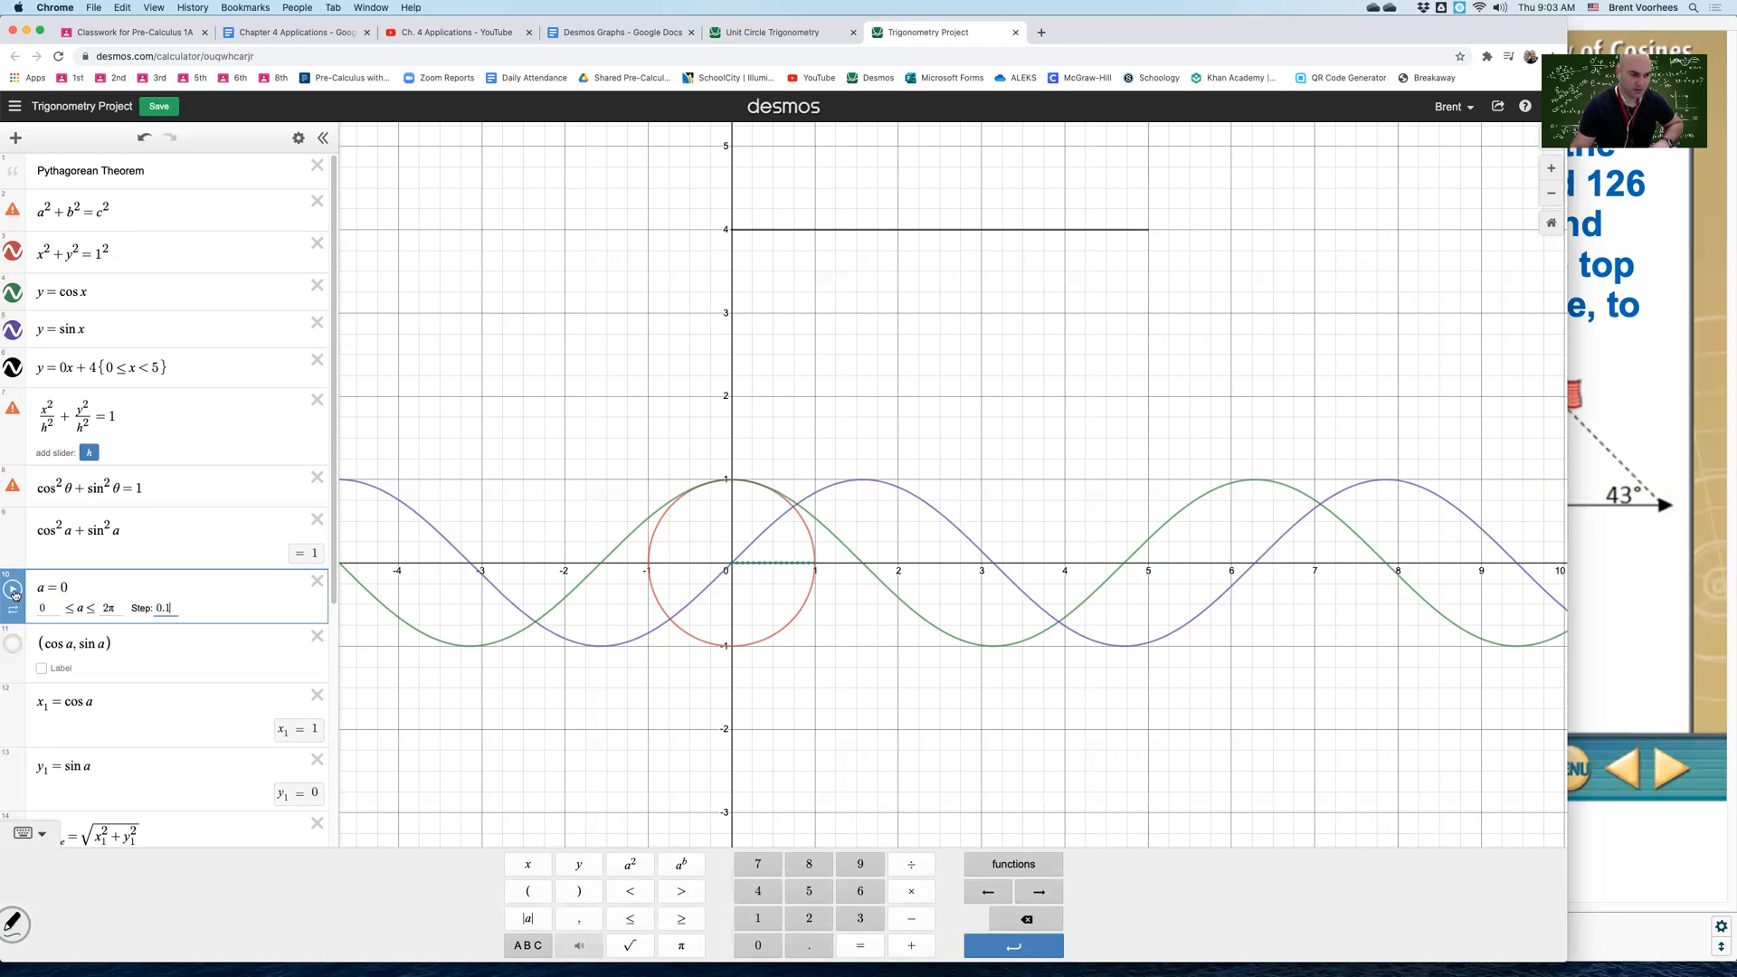
left_click(13, 591)
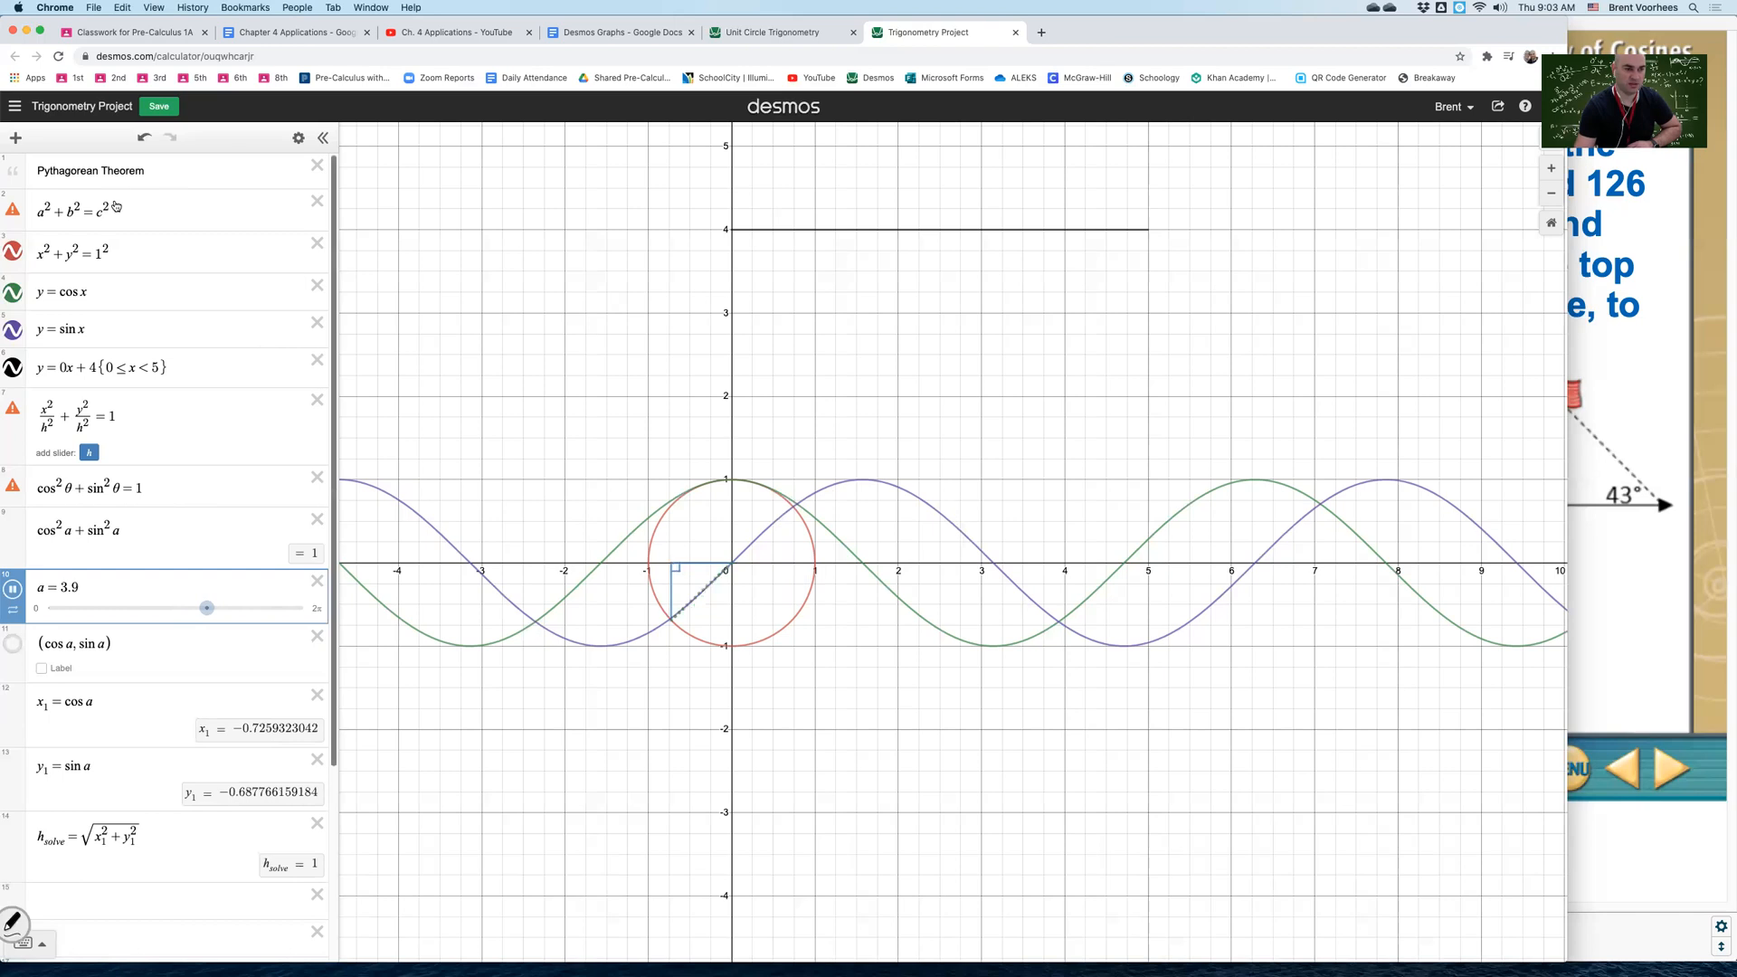
- Save the changes to the Trigonometry Project graph and select its web address
left_click(156, 107)
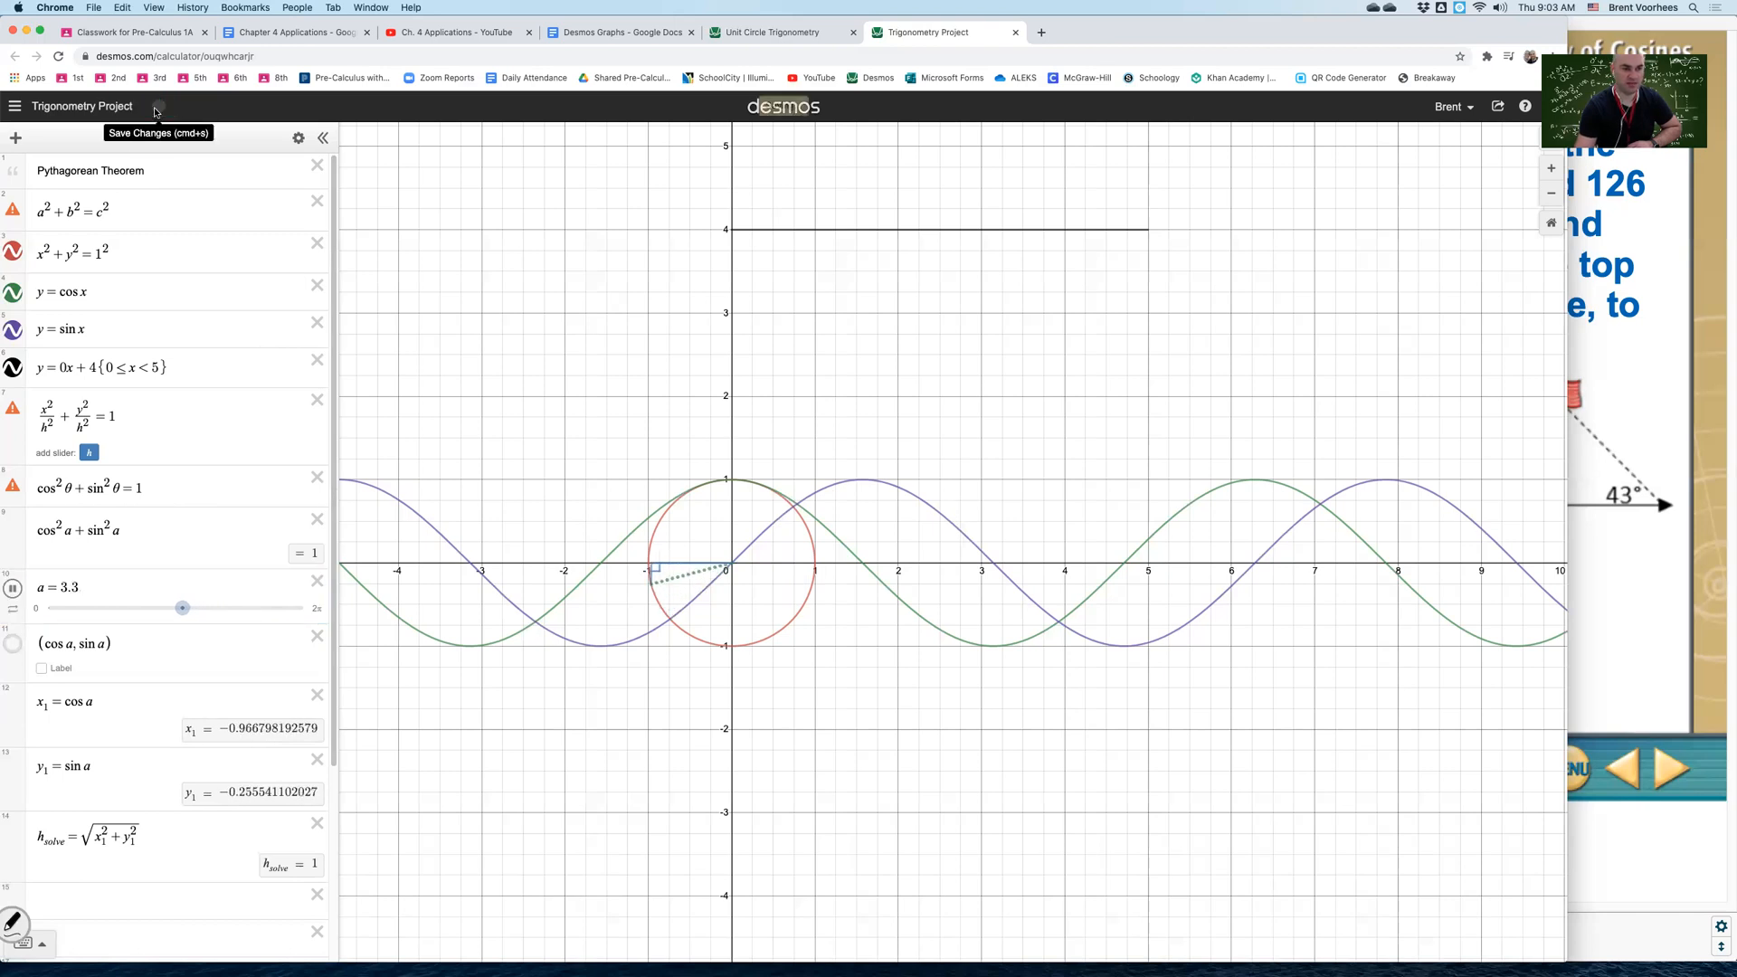
left_click(211, 58)
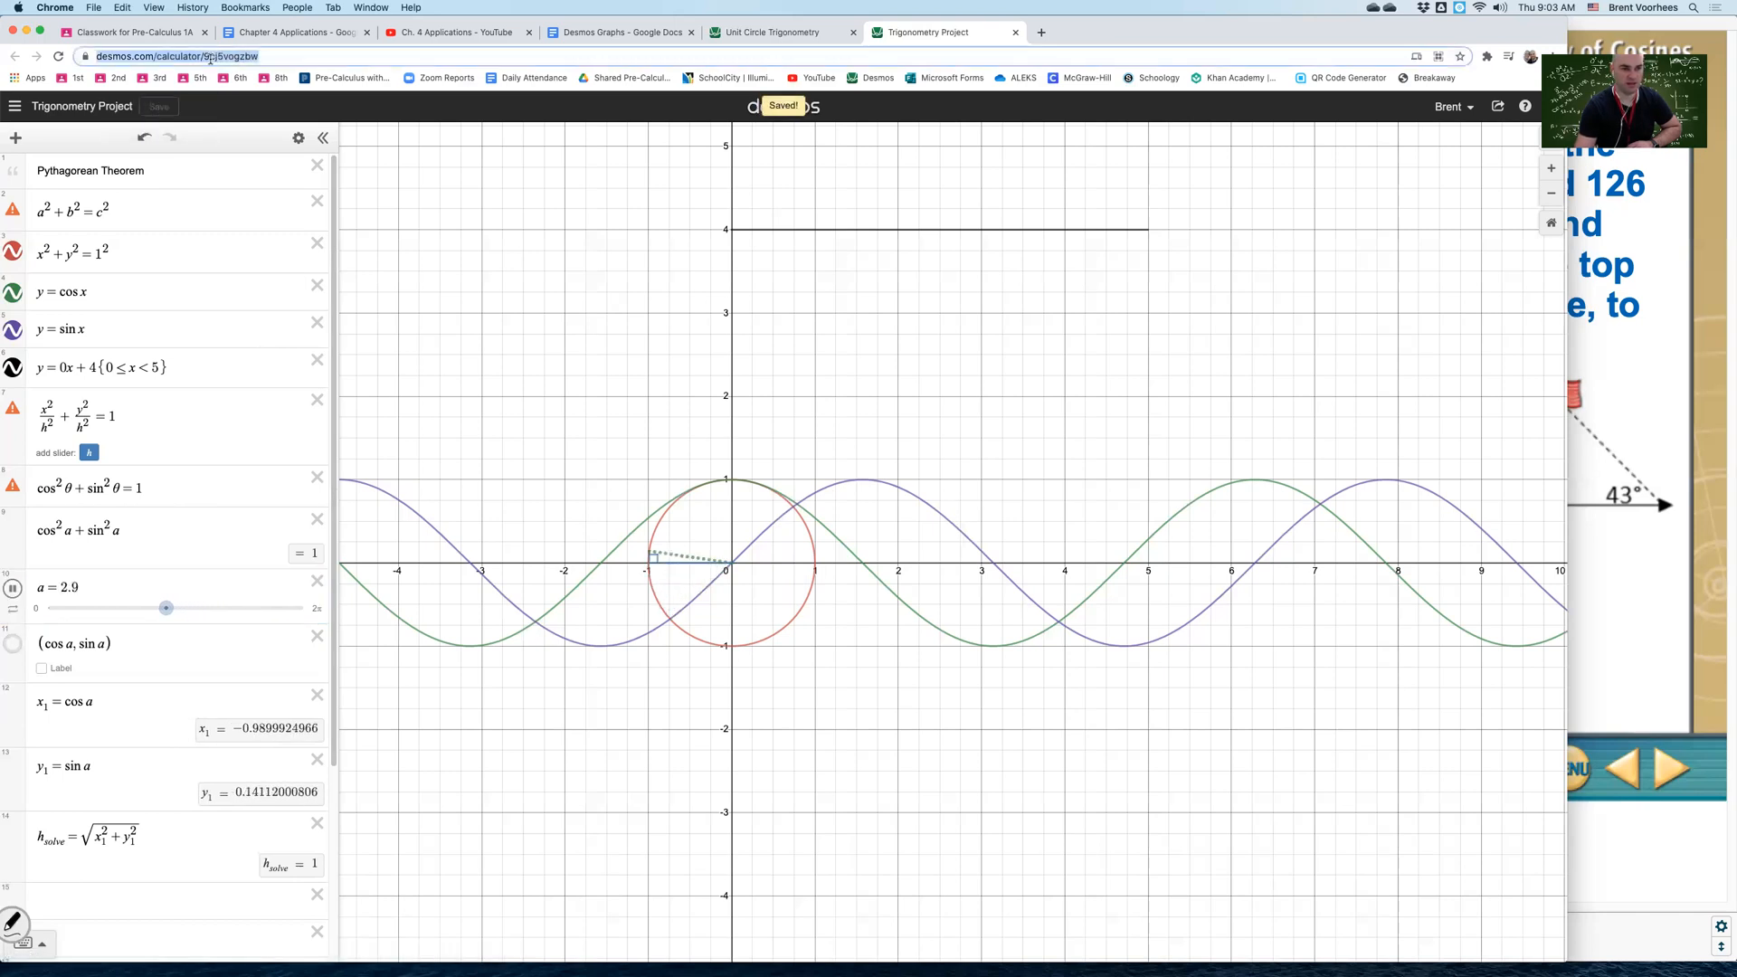